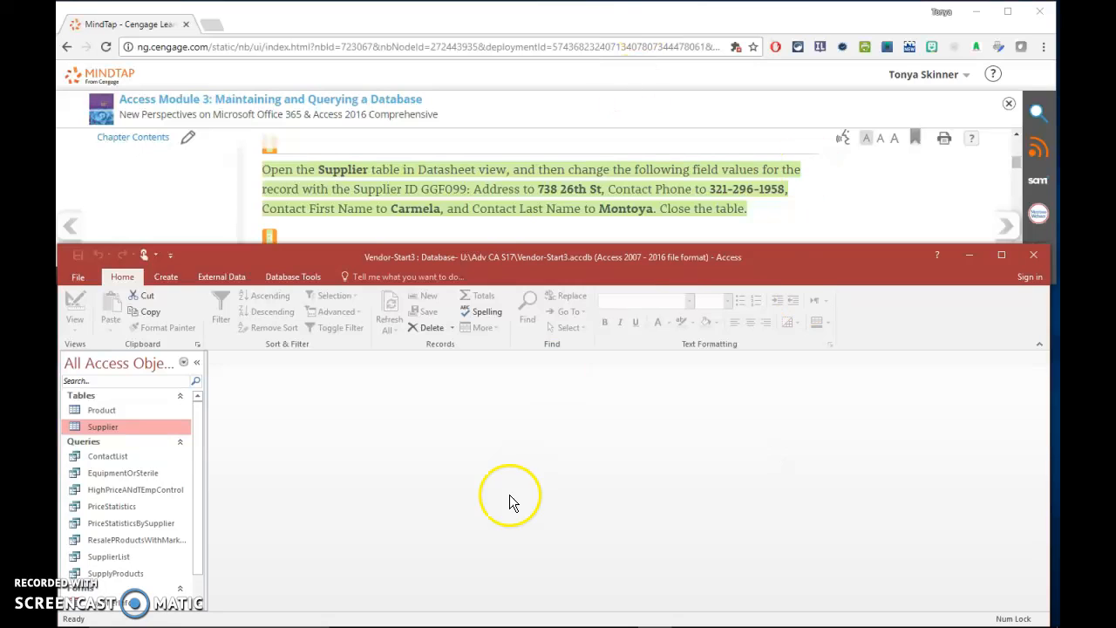
Find the instructions for the HighPriceAndTempControl query and create a new query in Design view with the Product table
{"action": "scroll", "coordinate": [505, 166], "scroll_direction": "down", "scroll_amount": 5}
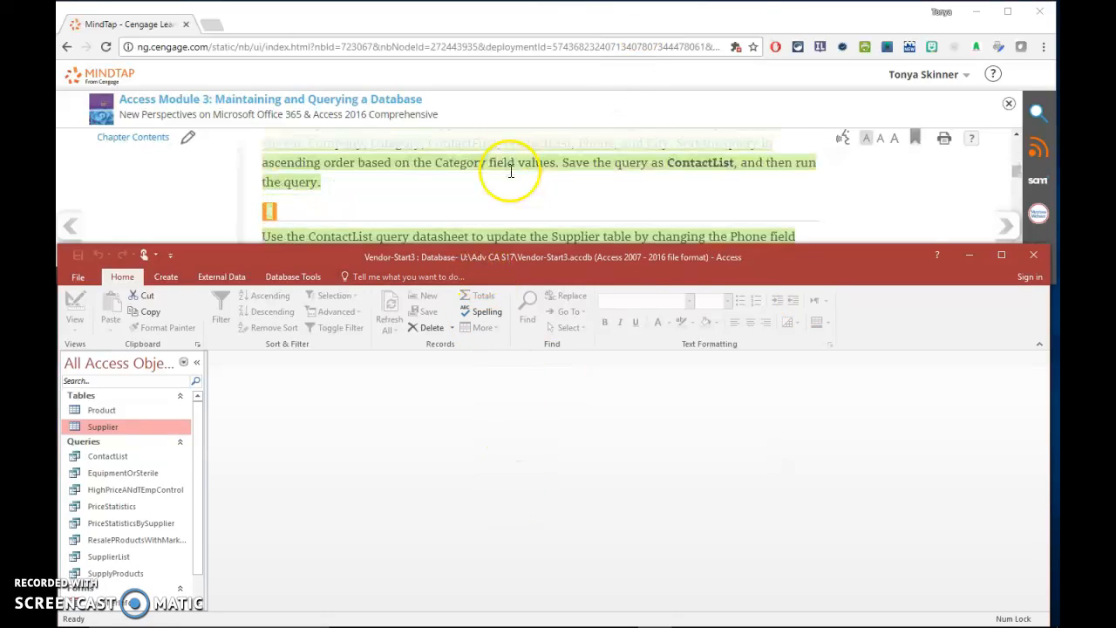
{"action": "scroll", "coordinate": [510, 170], "scroll_direction": "down", "scroll_amount": 10}
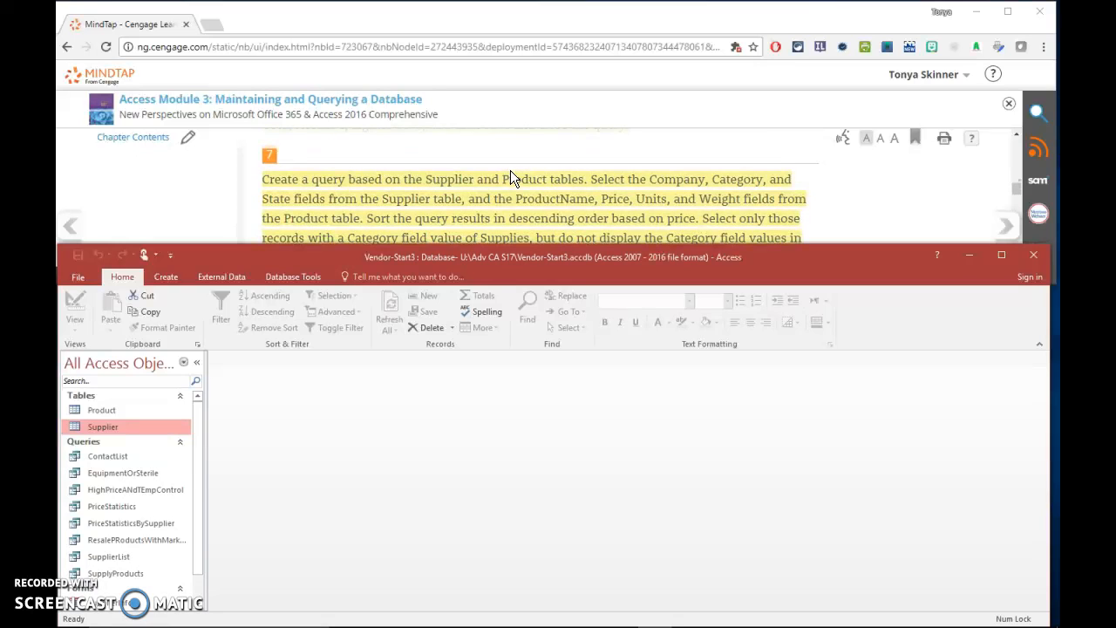
{"action": "scroll", "coordinate": [510, 170], "scroll_direction": "down", "scroll_amount": 5}
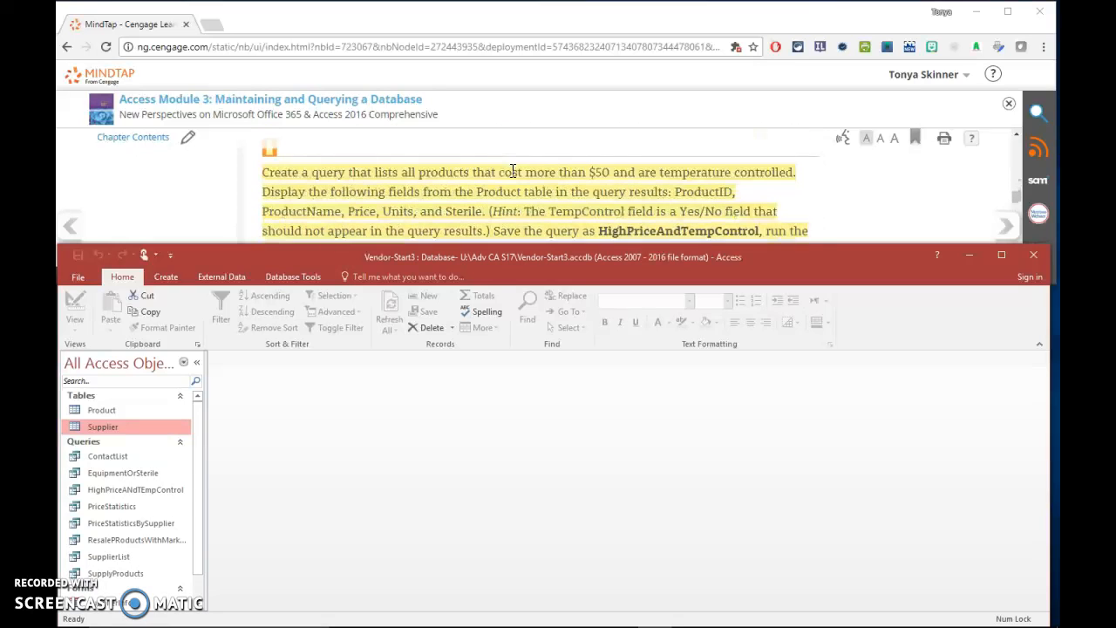
{"action": "left_click_drag", "start_coordinate": [512, 170], "coordinate": [408, 177]}
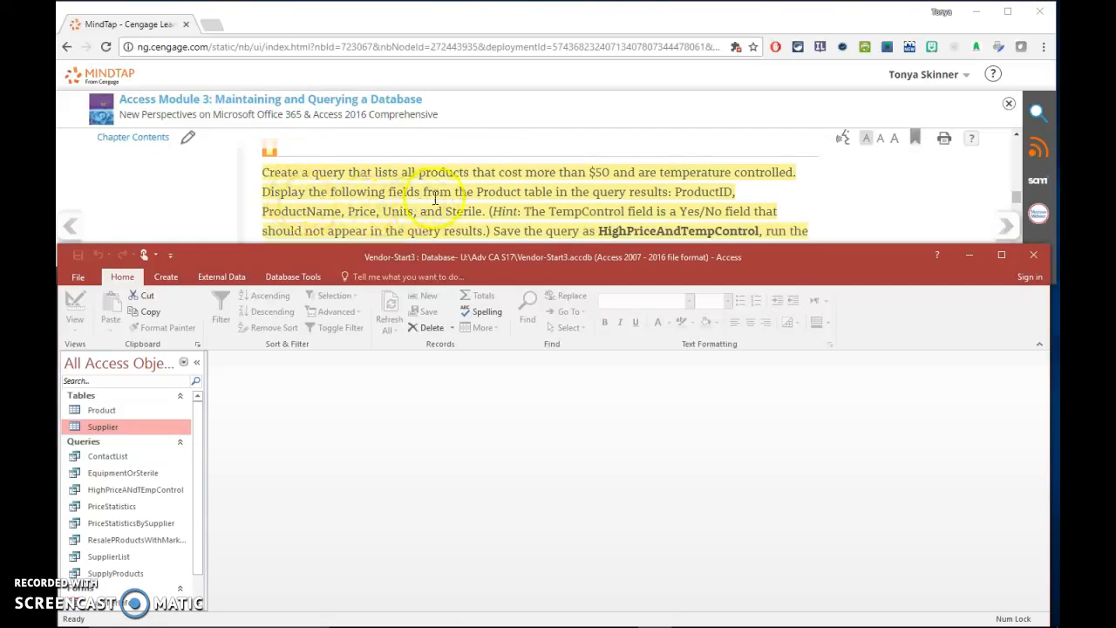
{"action": "left_click", "coordinate": [174, 279]}
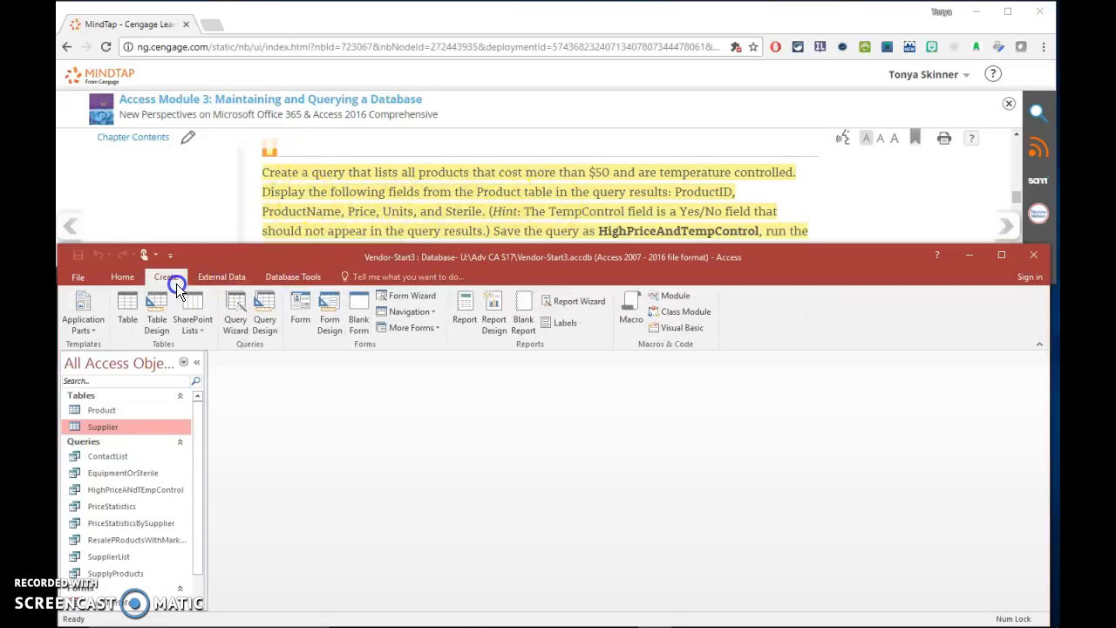
{"action": "left_click", "coordinate": [272, 323]}
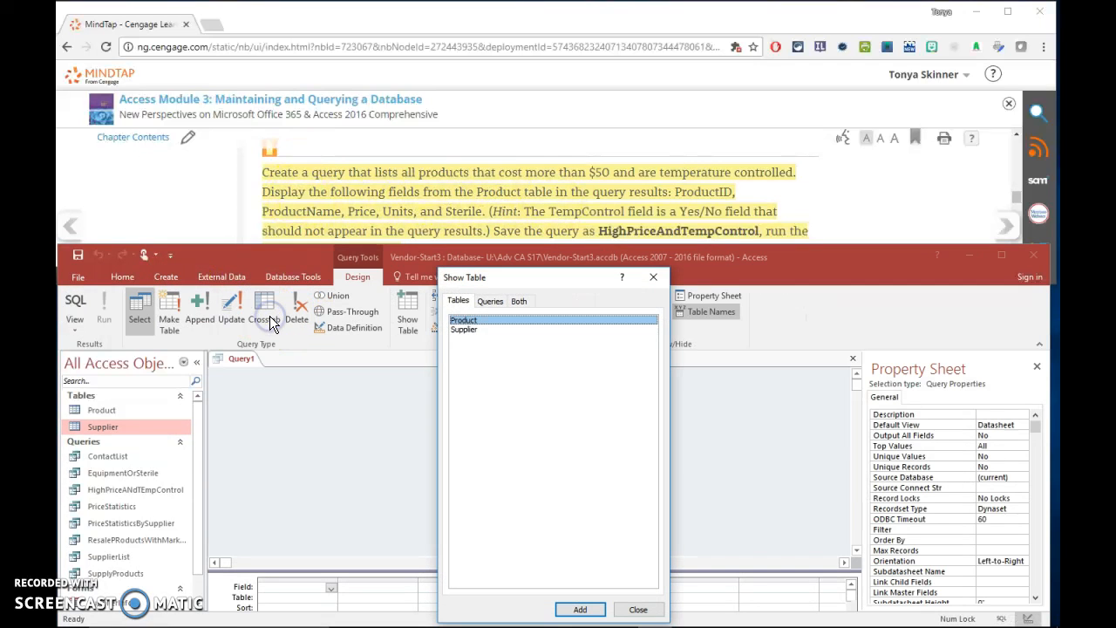
{"action": "double_click", "coordinate": [465, 321]}
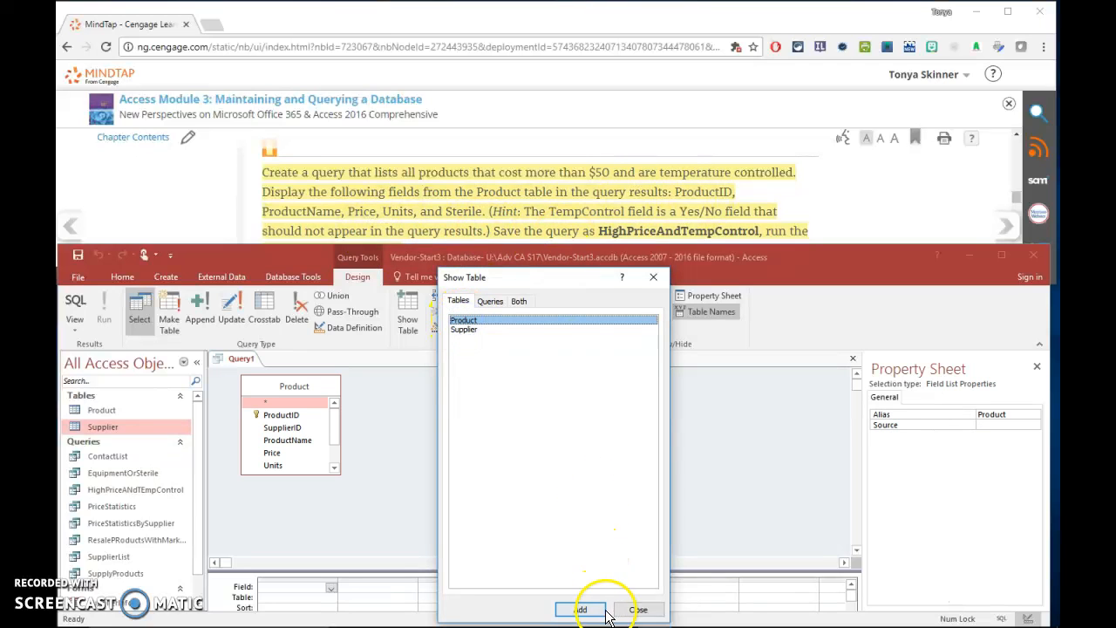
{"action": "left_click", "coordinate": [637, 609]}
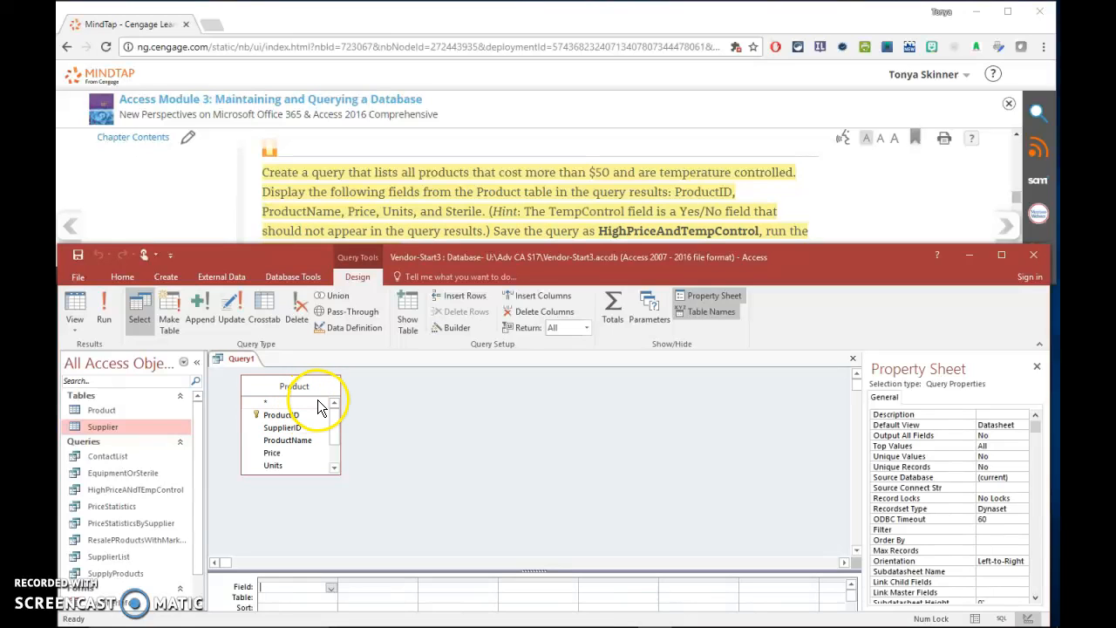
Enlarge the Product field list down to the Sterile field and make the query design grid taller
{"action": "left_click", "coordinate": [410, 327]}
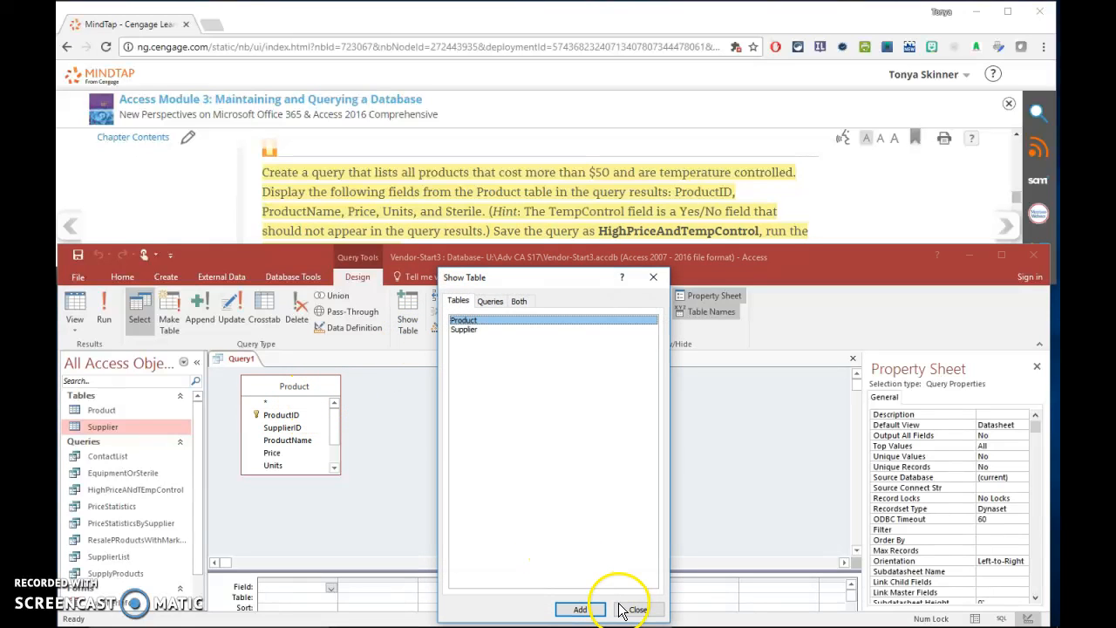
{"action": "left_click", "coordinate": [636, 609]}
{"action": "left_click_drag", "start_coordinate": [333, 472], "coordinate": [334, 506]}
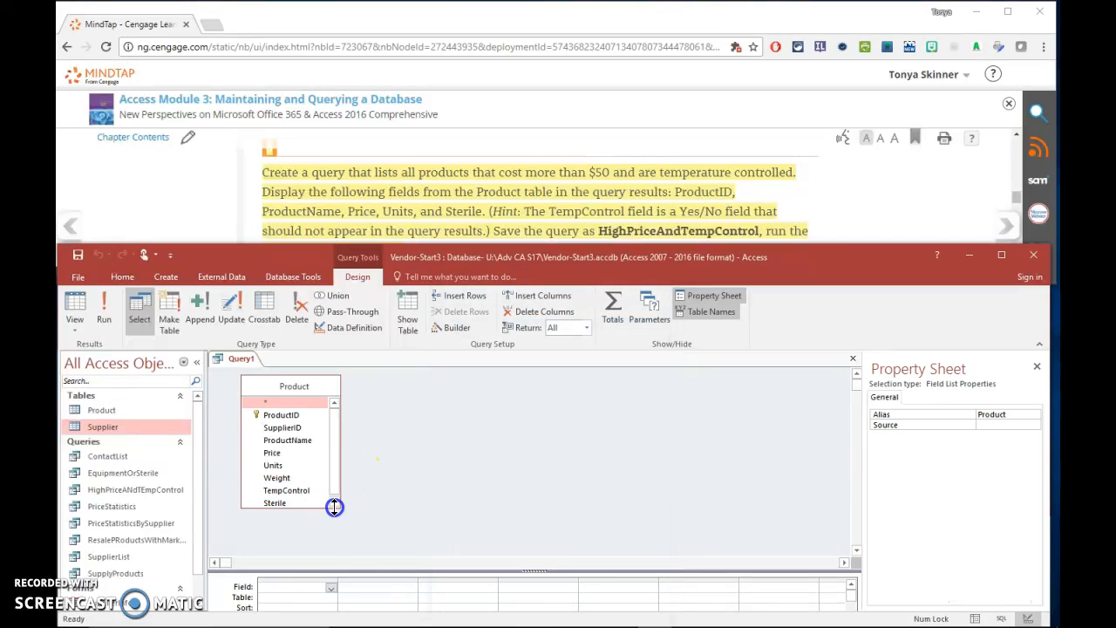
{"action": "left_click_drag", "start_coordinate": [339, 571], "coordinate": [343, 521]}
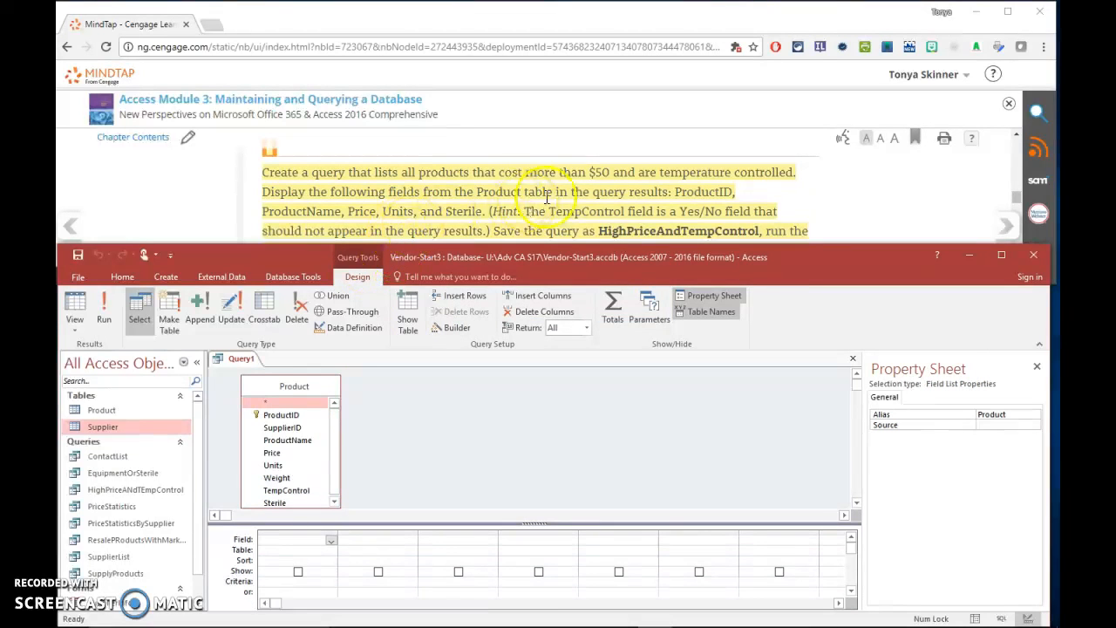
Add the ProductID, ProductName, Price, Units and Sterile fields from the Product table to the query
{"action": "left_click", "coordinate": [292, 417]}
{"action": "double_click", "coordinate": [293, 418]}
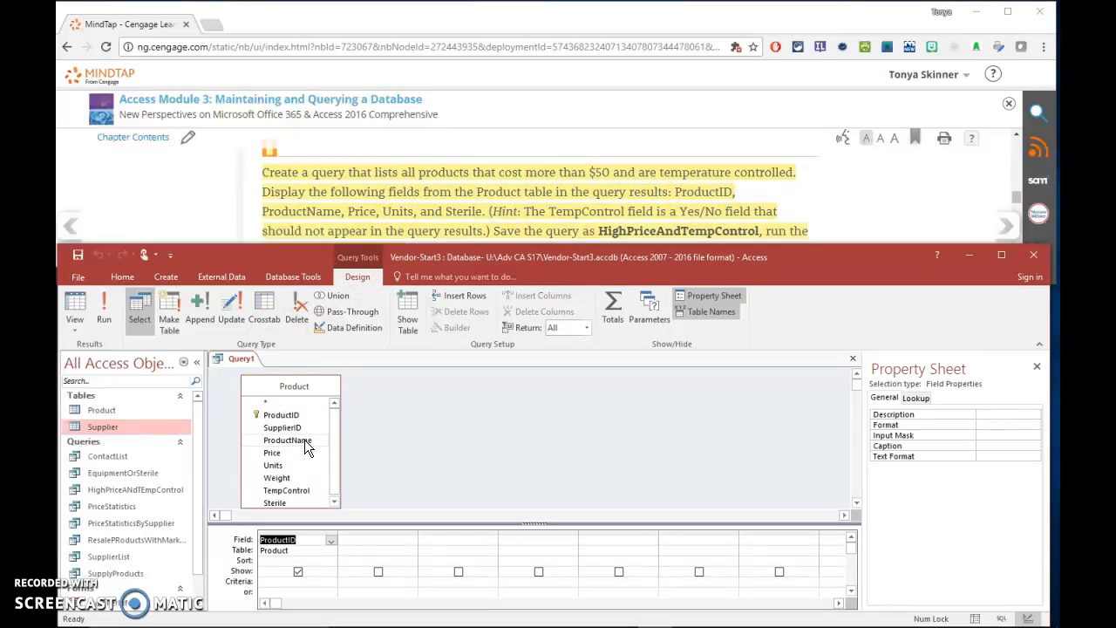
{"action": "double_click", "coordinate": [305, 441]}
{"action": "double_click", "coordinate": [293, 454]}
{"action": "double_click", "coordinate": [297, 465]}
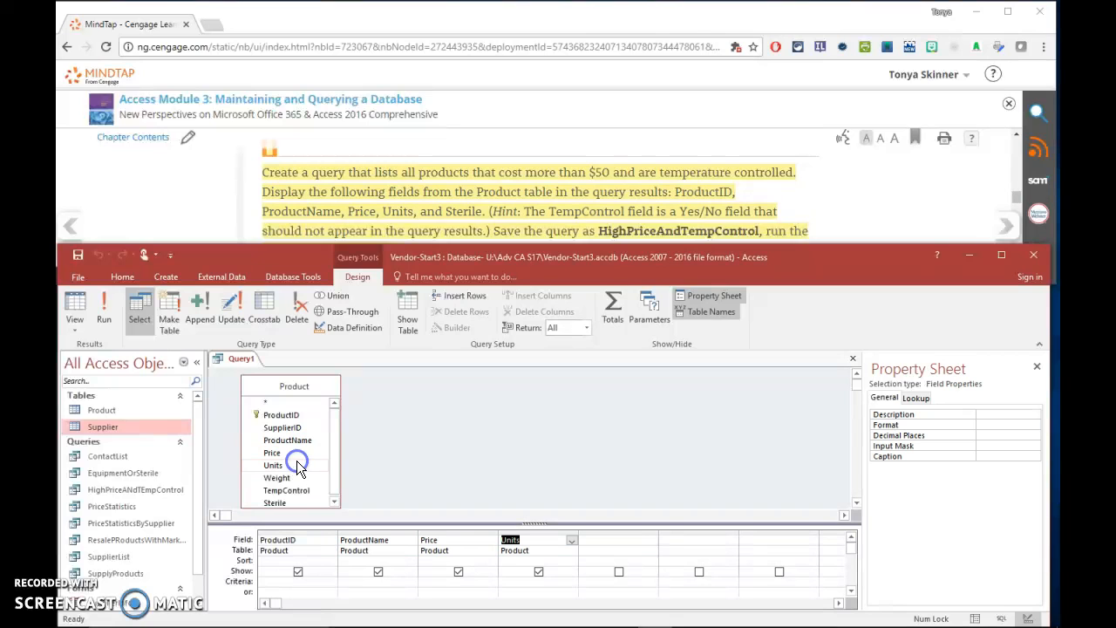
{"action": "double_click", "coordinate": [286, 502]}
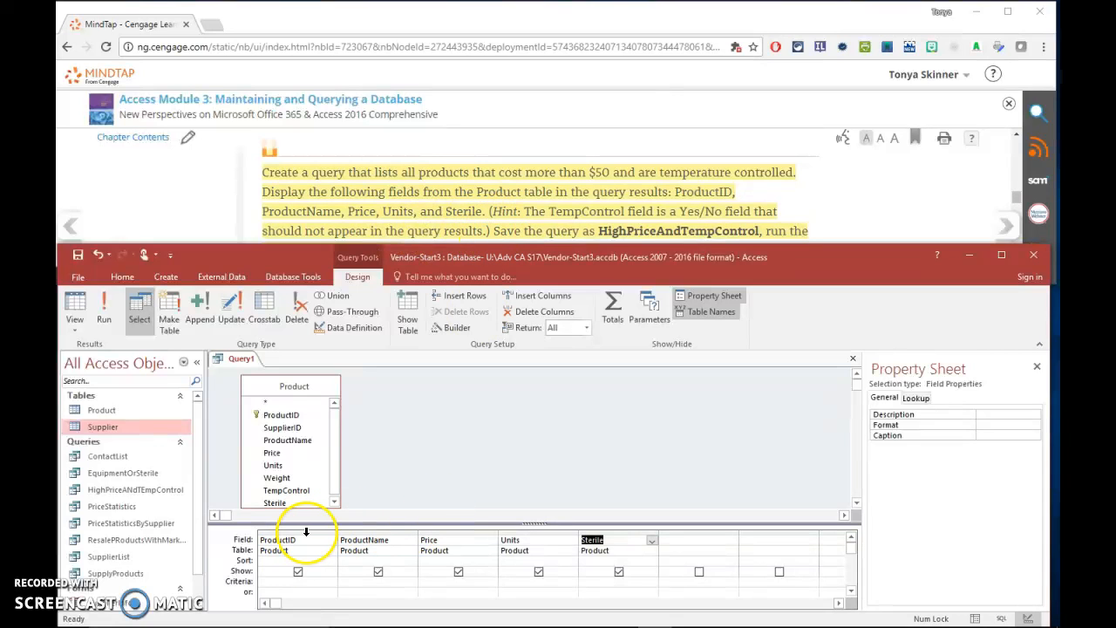
{"action": "left_click", "coordinate": [618, 571]}
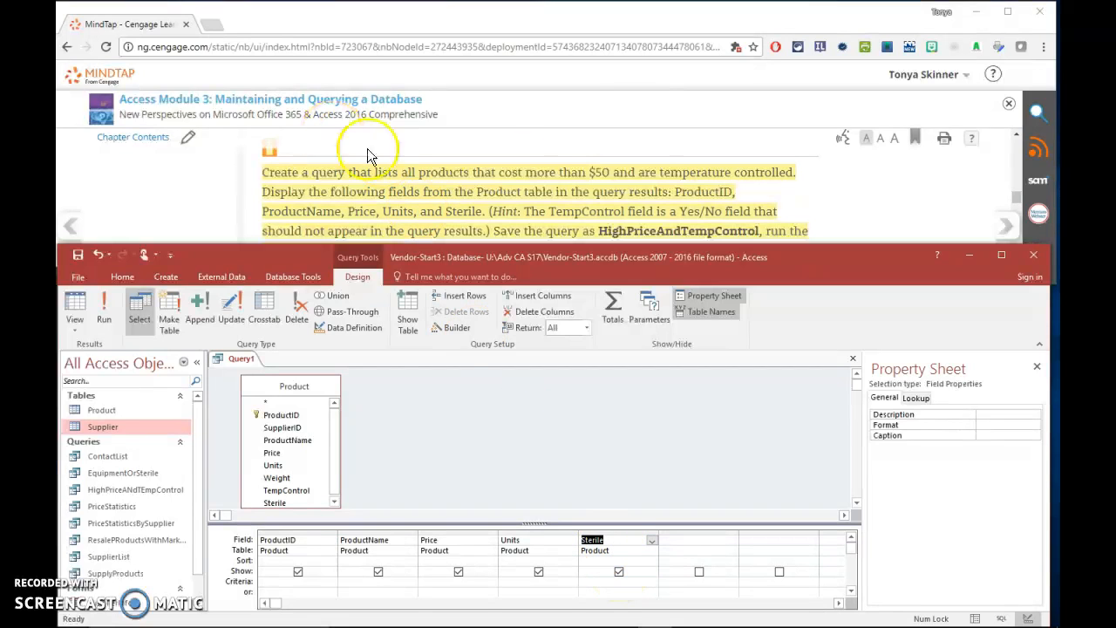
Review the selection conditions in the written instructions and compare them with the available Product fields
{"action": "left_click_drag", "start_coordinate": [789, 171], "coordinate": [494, 173]}
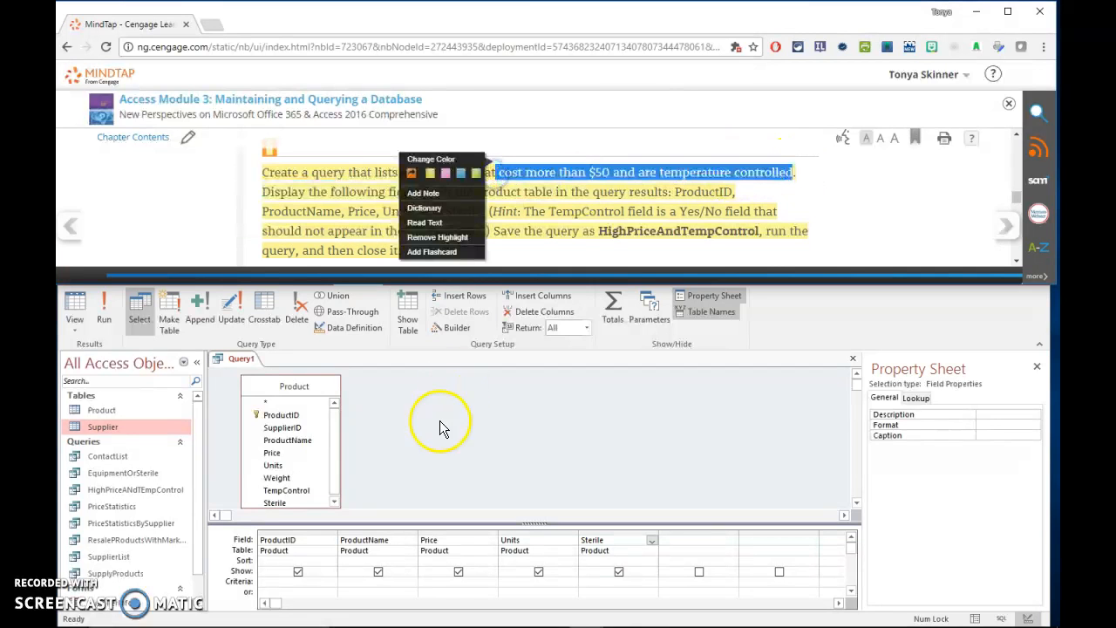
{"action": "left_click", "coordinate": [524, 402]}
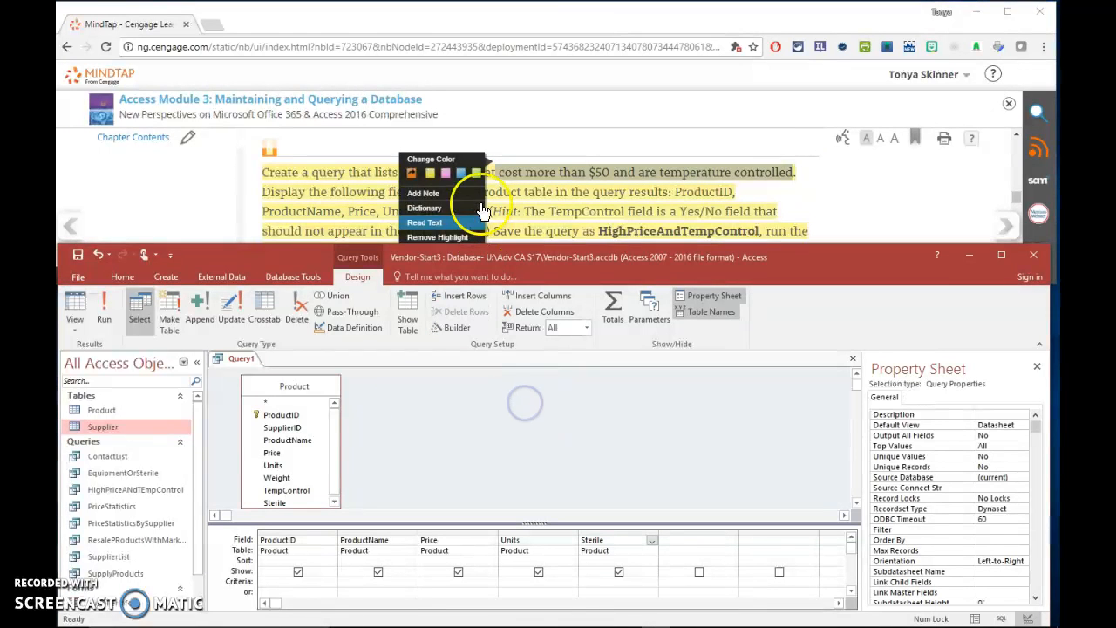
{"action": "left_click", "coordinate": [577, 168]}
{"action": "left_click", "coordinate": [608, 439]}
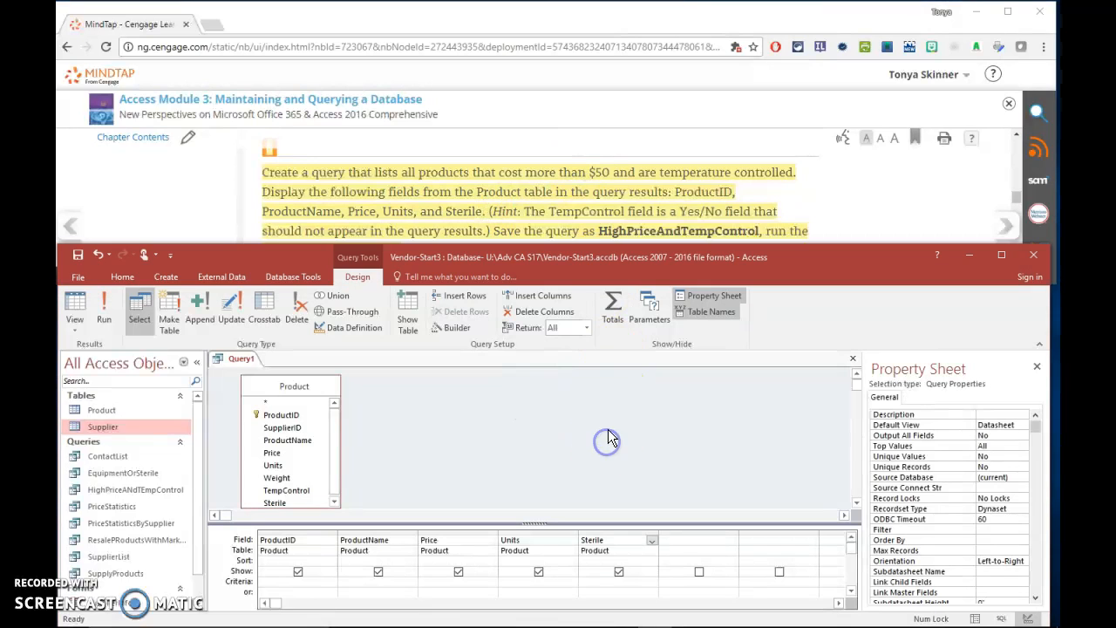
{"action": "left_click", "coordinate": [526, 421]}
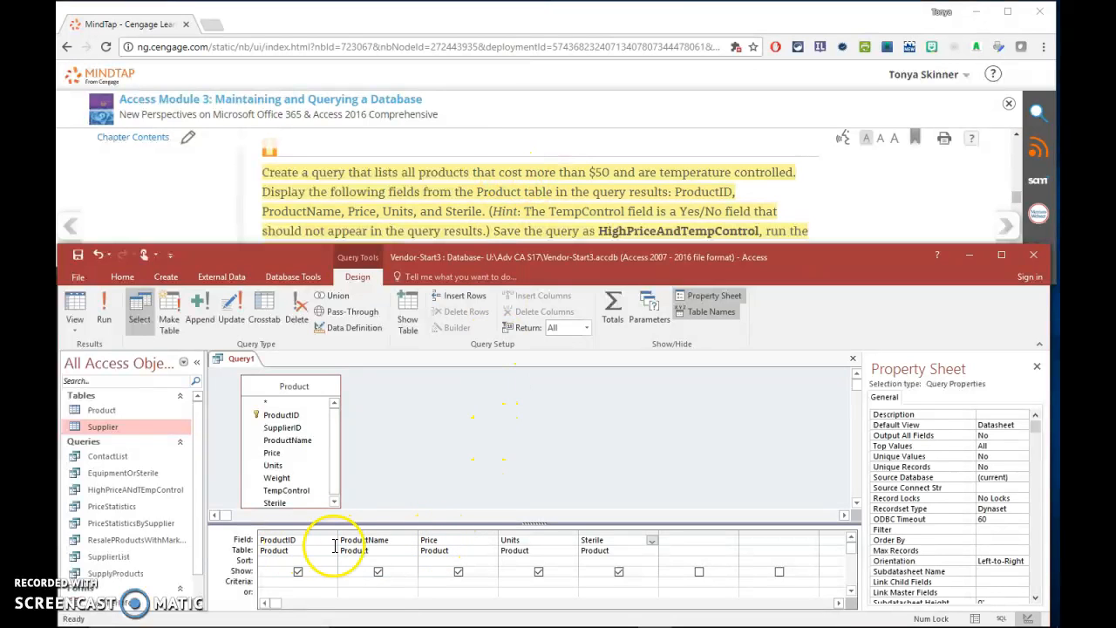
{"action": "left_click", "coordinate": [335, 467]}
{"action": "left_click_drag", "start_coordinate": [335, 466], "coordinate": [334, 416]}
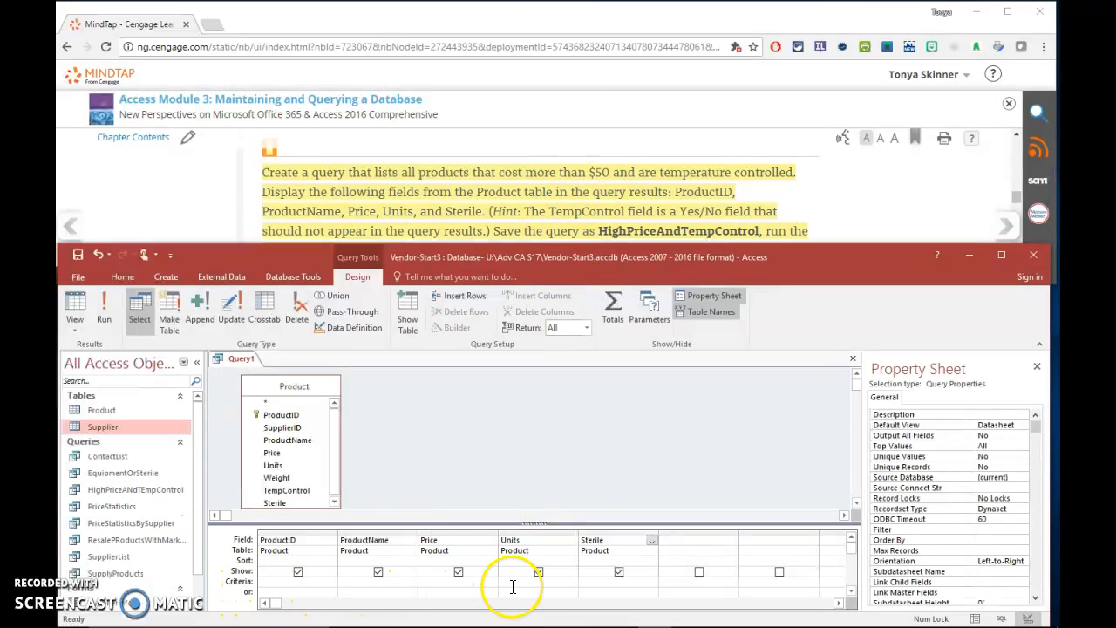
Set the Price criterion to >50 and run the query to check its records before returning to Design view
{"action": "left_click", "coordinate": [444, 581]}
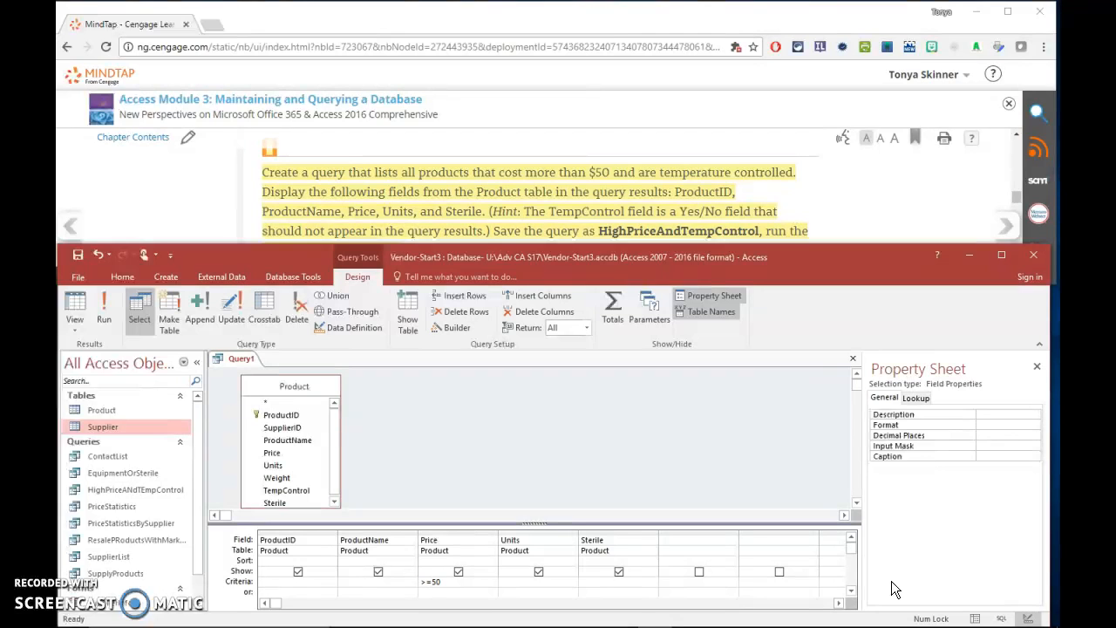
{"action": "left_click", "coordinate": [464, 580]}
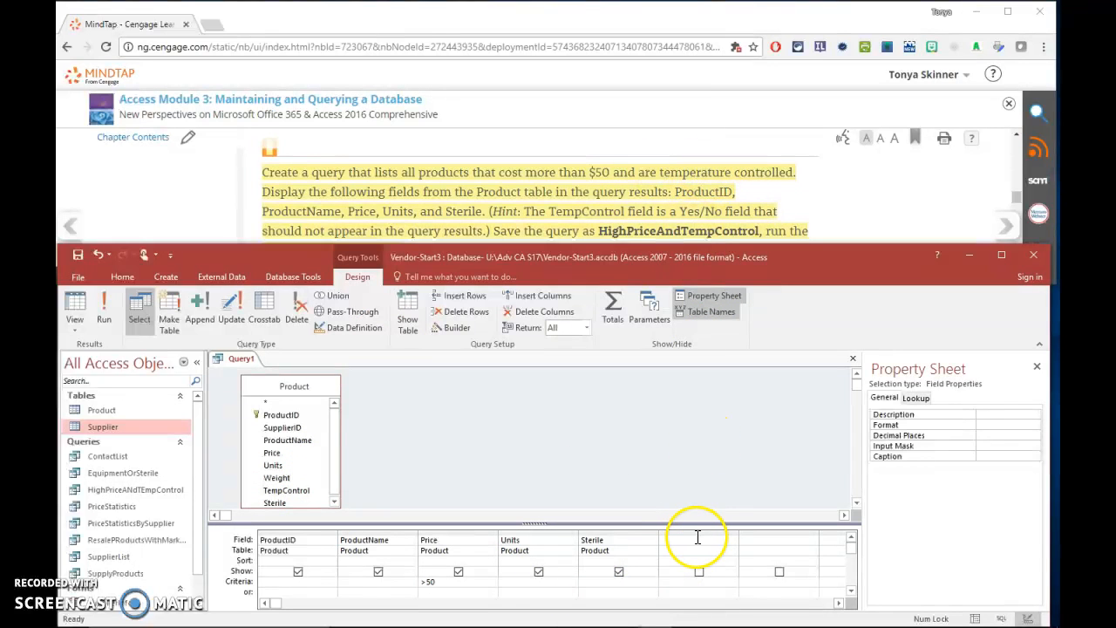
{"action": "left_click", "coordinate": [105, 315]}
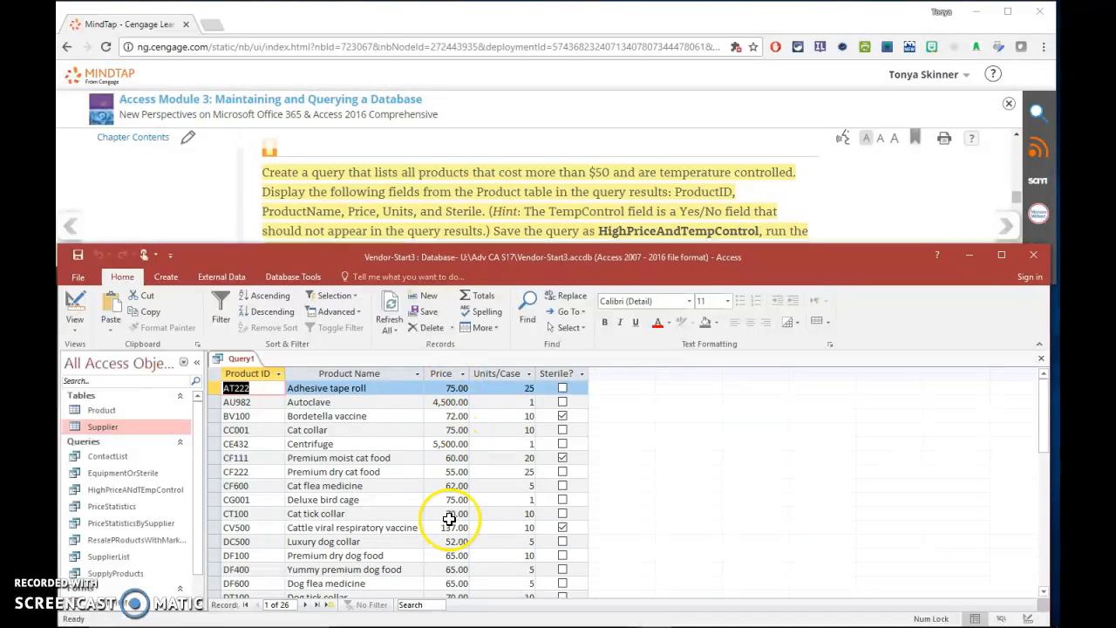
{"action": "left_click", "coordinate": [75, 301]}
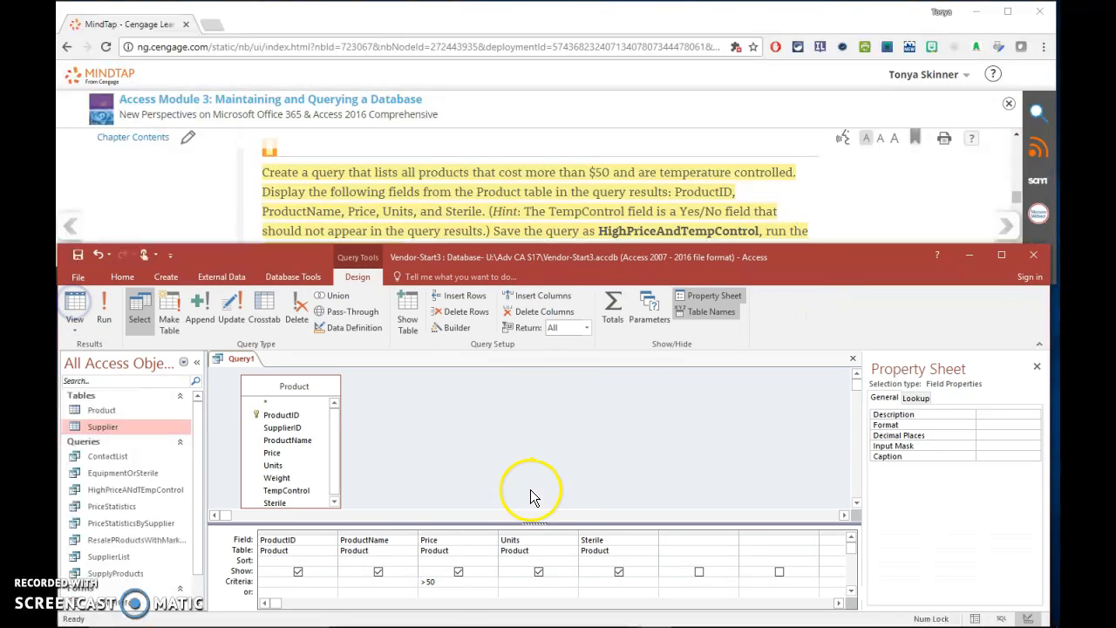
Add the TempControl field after Sterile and run the query to check its values before returning to Design view
{"action": "left_click_drag", "start_coordinate": [299, 495], "coordinate": [703, 555]}
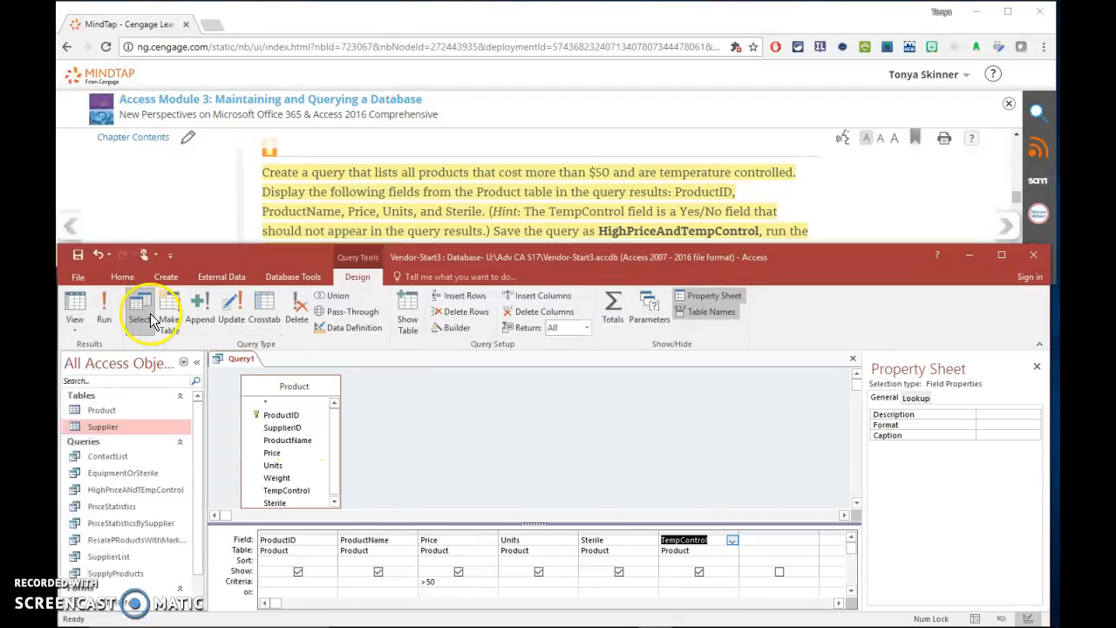
{"action": "left_click", "coordinate": [105, 312]}
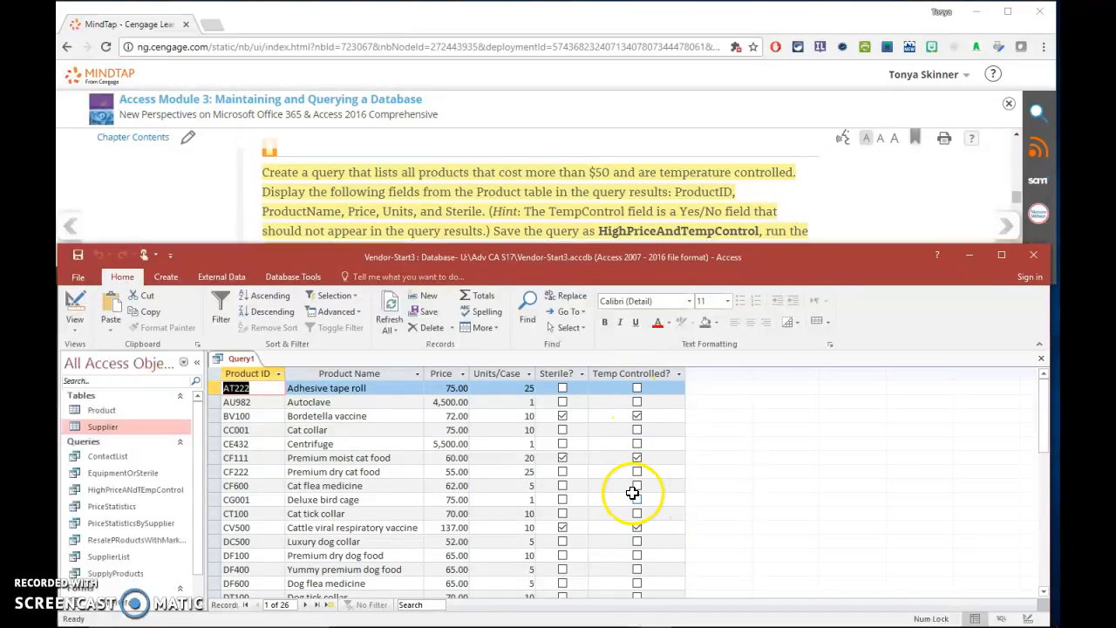
{"action": "left_click", "coordinate": [75, 306]}
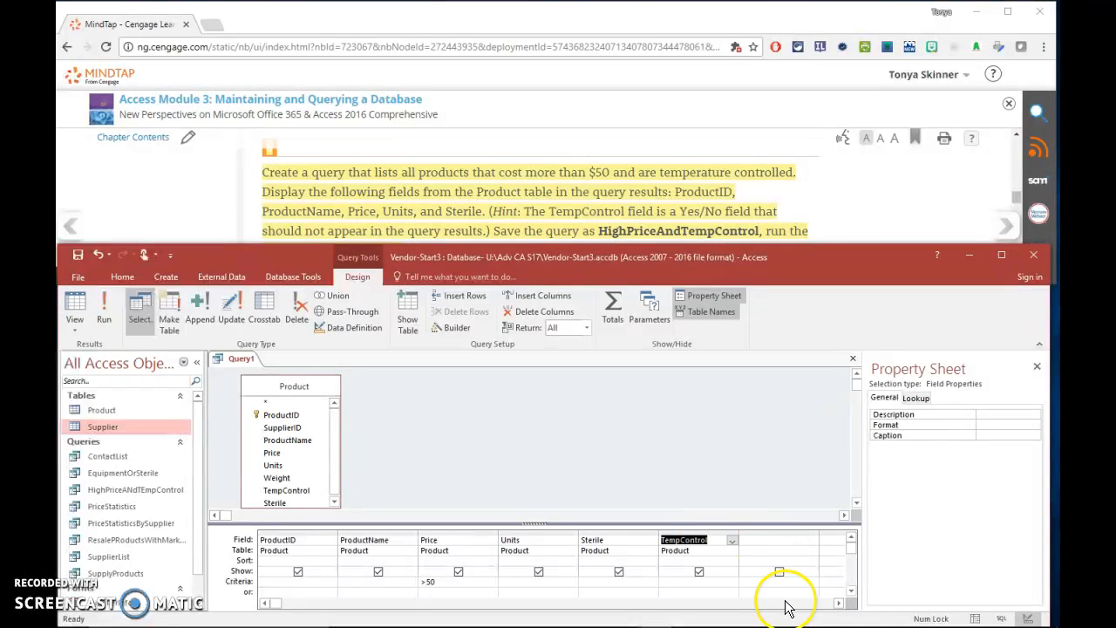
{"action": "left_click", "coordinate": [691, 591]}
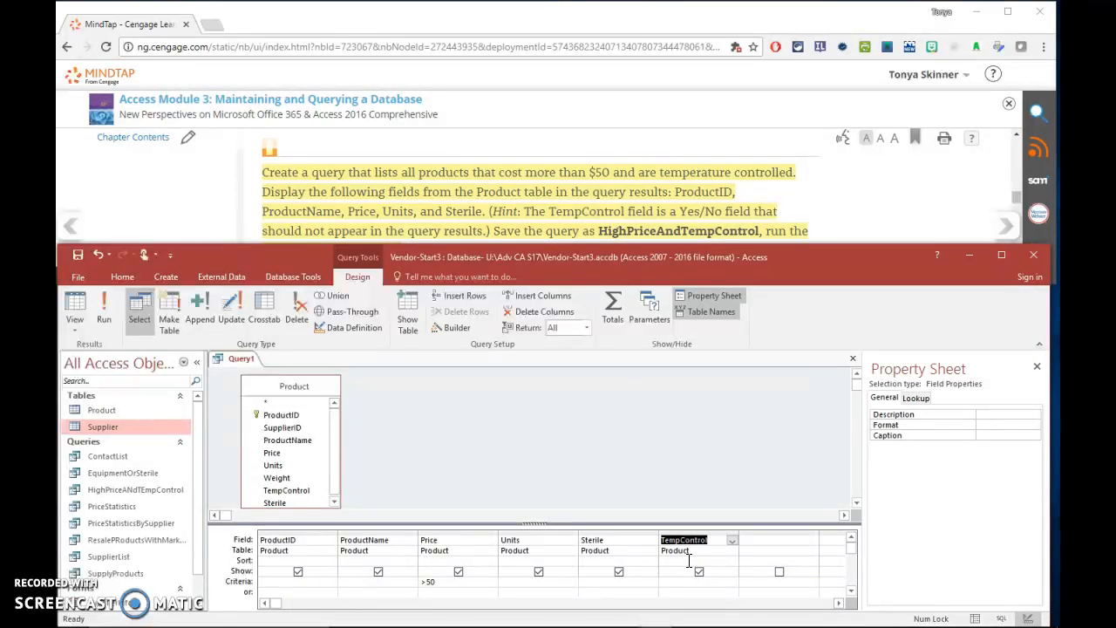
{"action": "left_click", "coordinate": [104, 319]}
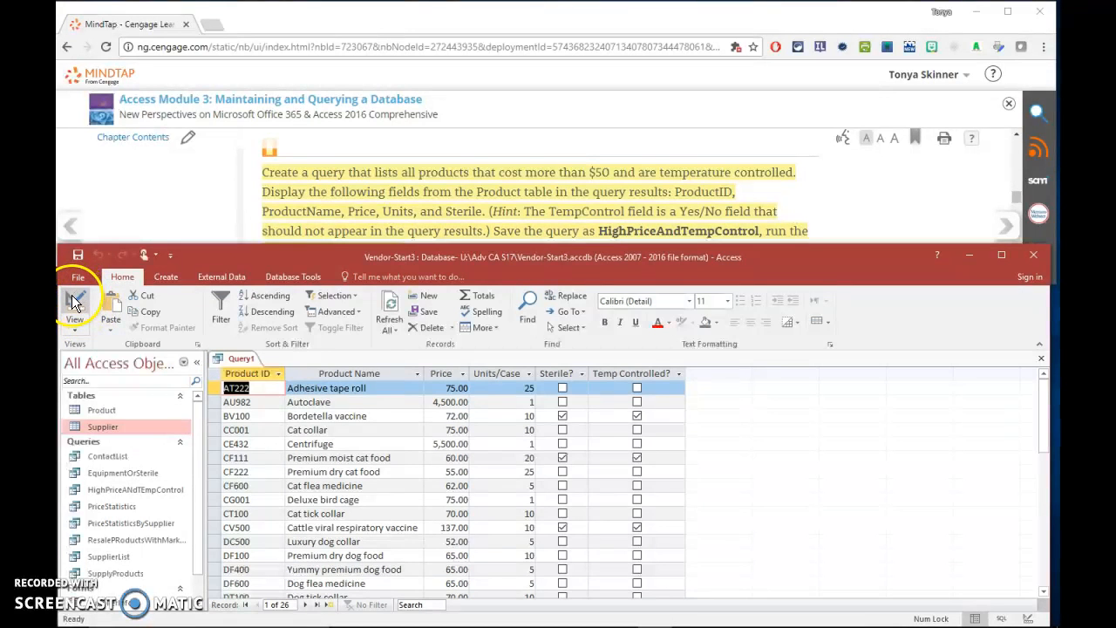
{"action": "left_click", "coordinate": [74, 301]}
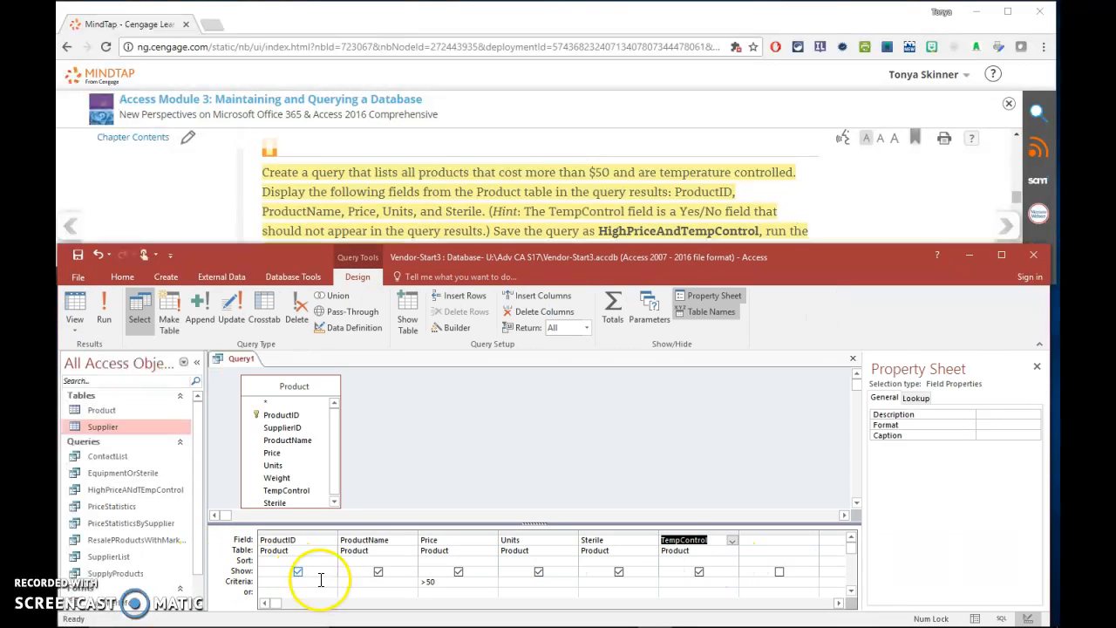
Set the TempControl criterion to Yes on the same criteria row as Price and run the query
{"action": "left_click", "coordinate": [673, 582]}
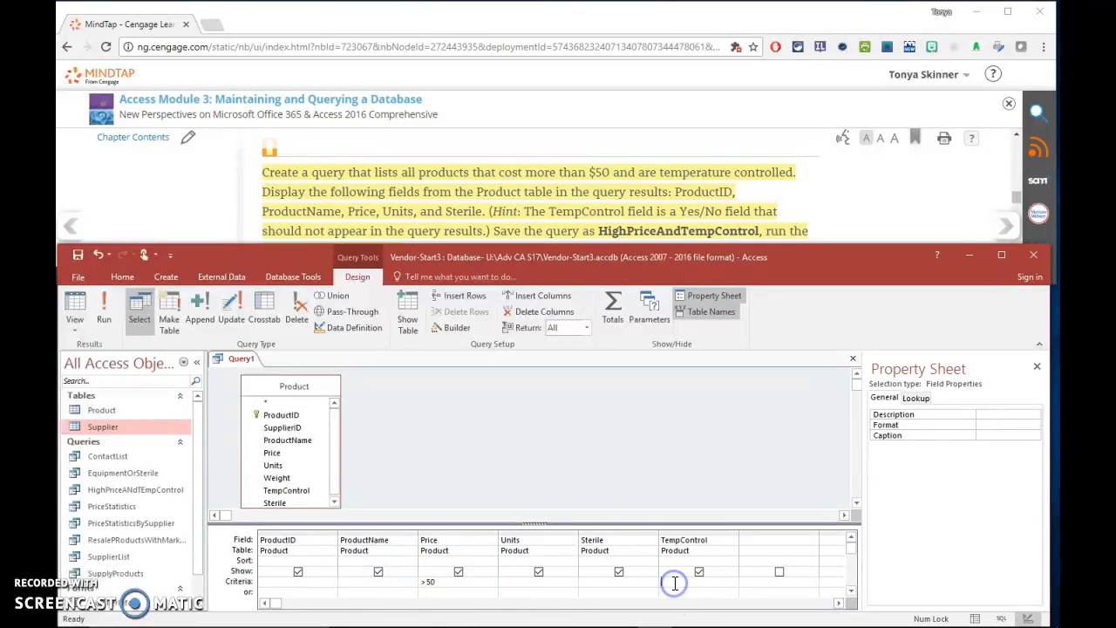
{"action": "left_click", "coordinate": [441, 581]}
{"action": "left_click", "coordinate": [672, 580]}
{"action": "left_click", "coordinate": [453, 586]}
{"action": "left_click", "coordinate": [677, 582]}
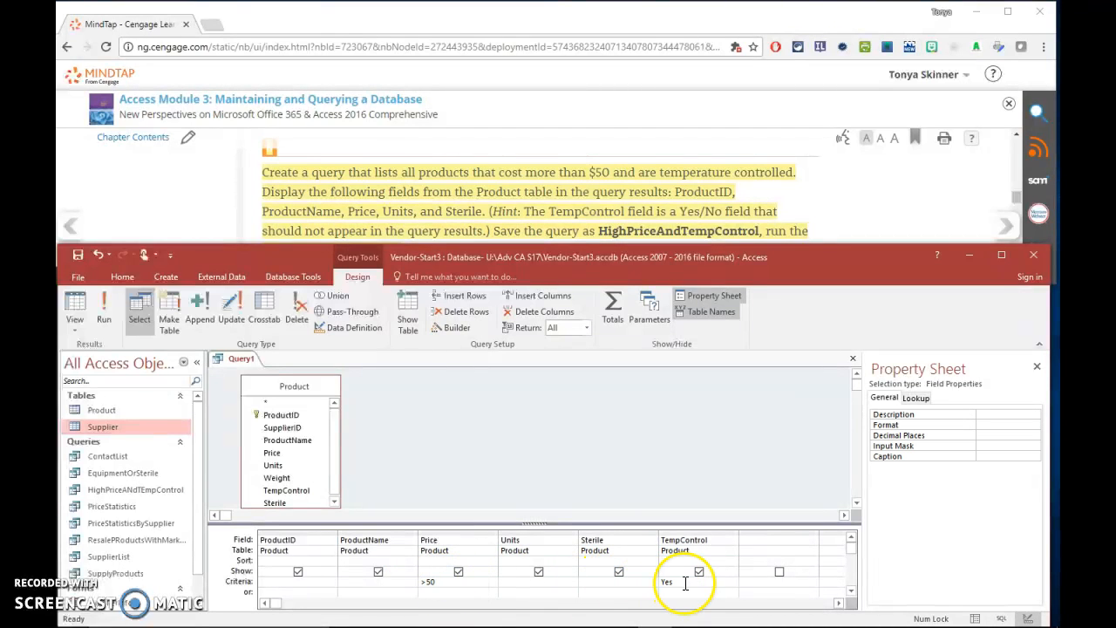
{"action": "left_click", "coordinate": [455, 582]}
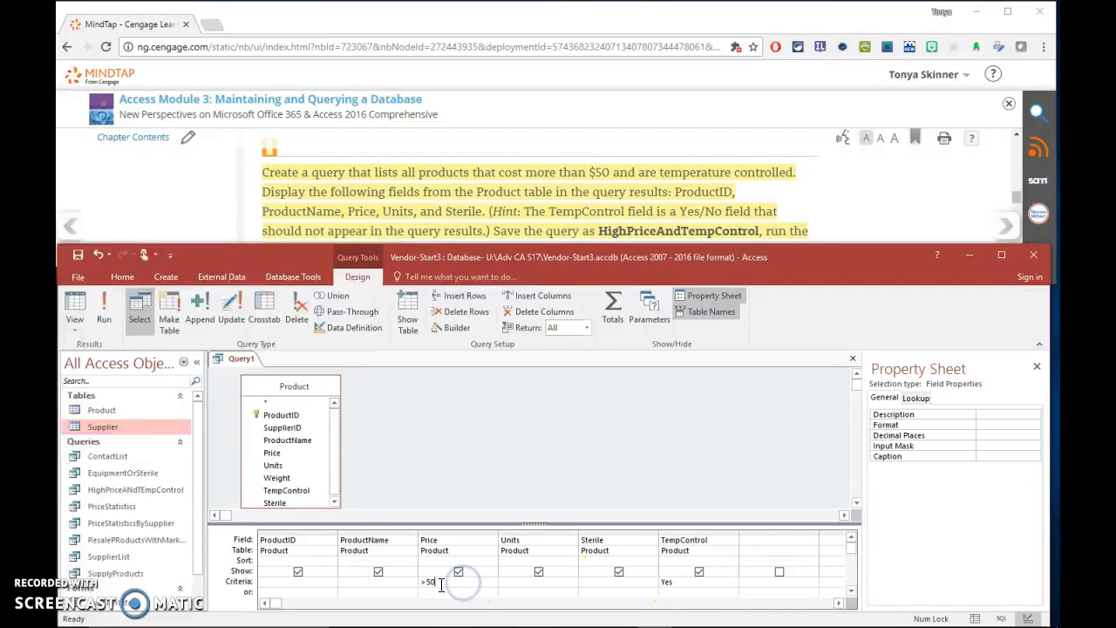
{"action": "left_click", "coordinate": [698, 580]}
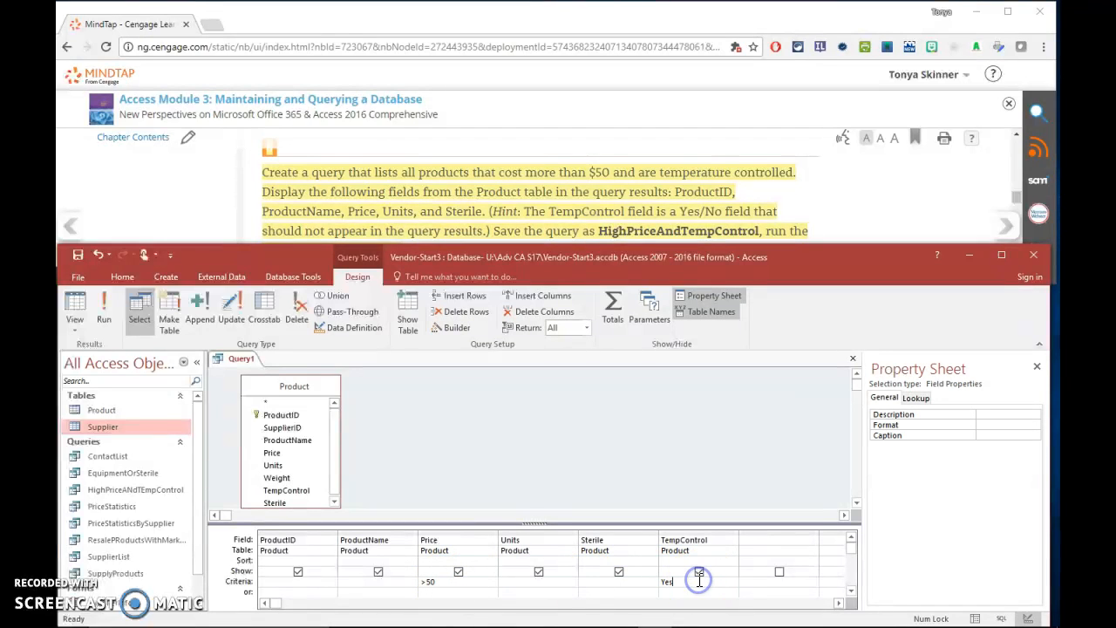
{"action": "left_click", "coordinate": [103, 312]}
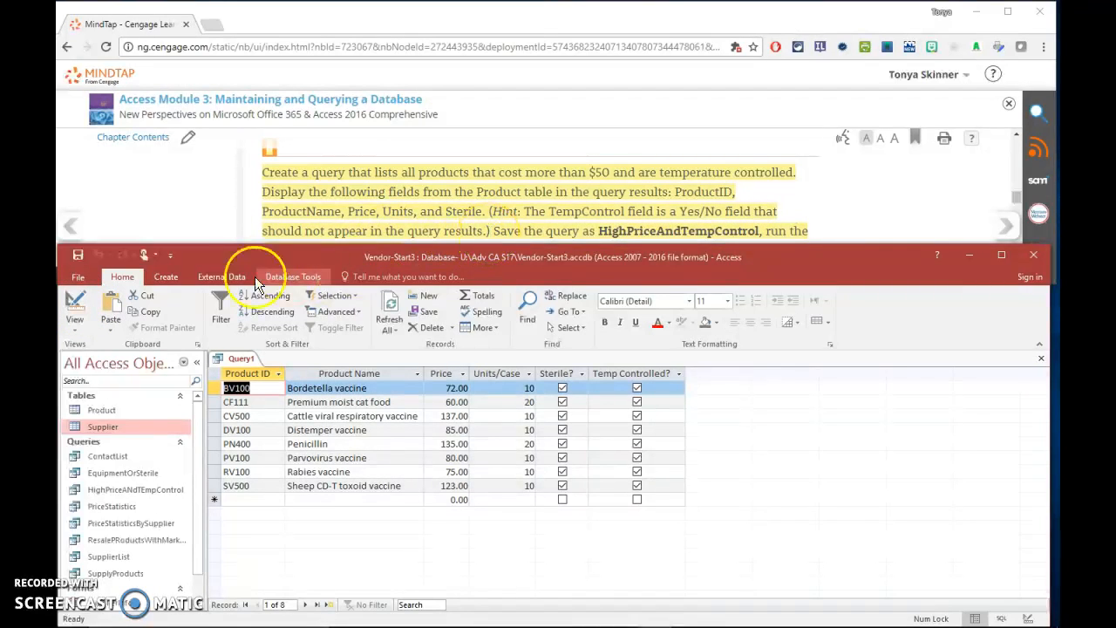
Return to Design view, hide the TempControl field from the query results, and run the query
{"action": "left_click", "coordinate": [75, 305]}
{"action": "left_click", "coordinate": [699, 572]}
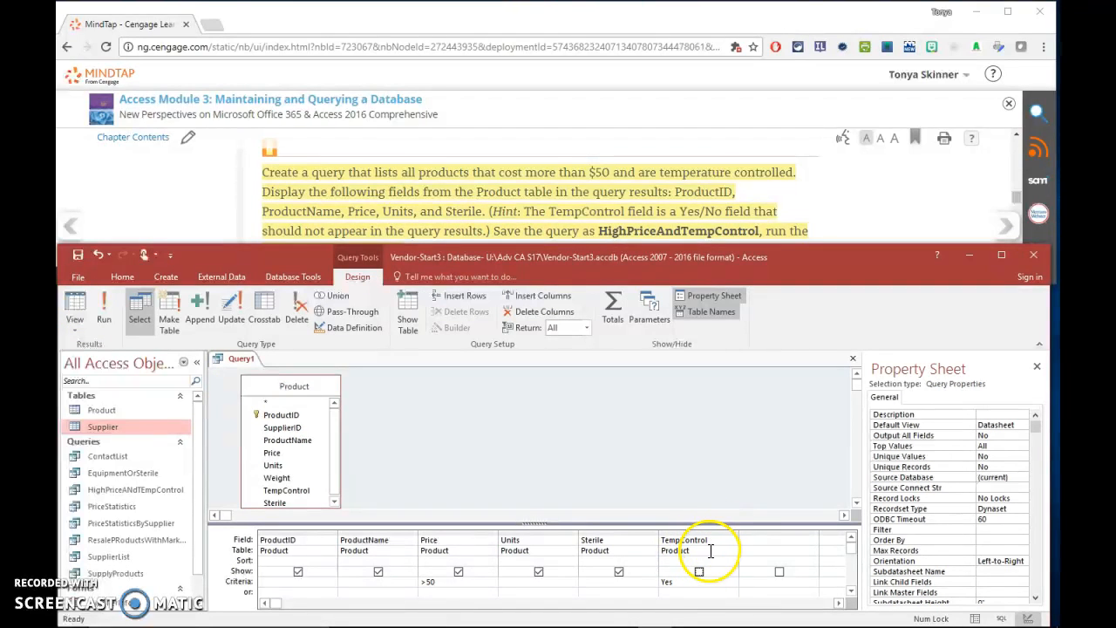
{"action": "left_click", "coordinate": [104, 307]}
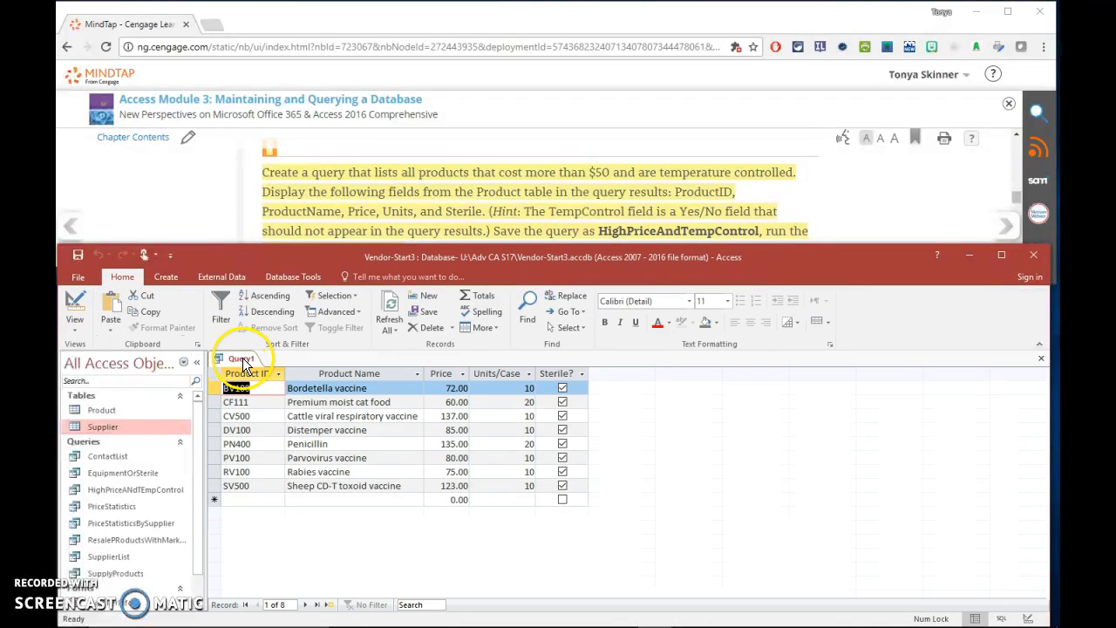
Read the EquipmentOrSterile instructions and examine the Price and TempControl criteria placement in the current query's Design view
{"action": "scroll", "coordinate": [616, 191], "scroll_direction": "down", "scroll_amount": 3}
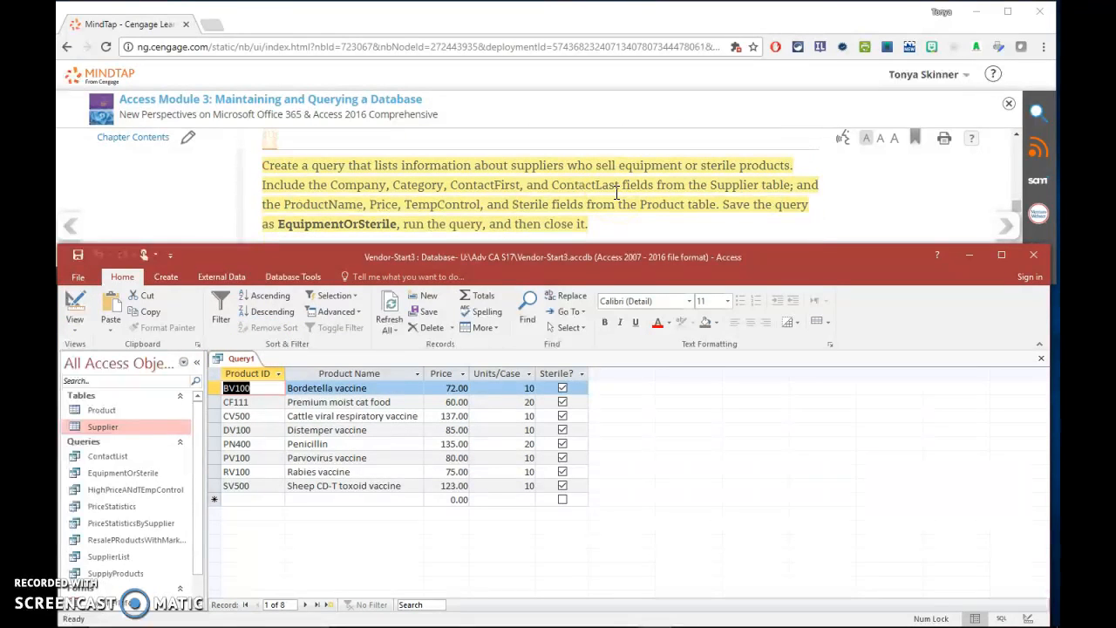
{"action": "scroll", "coordinate": [618, 191], "scroll_direction": "down", "scroll_amount": 2}
{"action": "scroll", "coordinate": [621, 194], "scroll_direction": "up", "scroll_amount": 2}
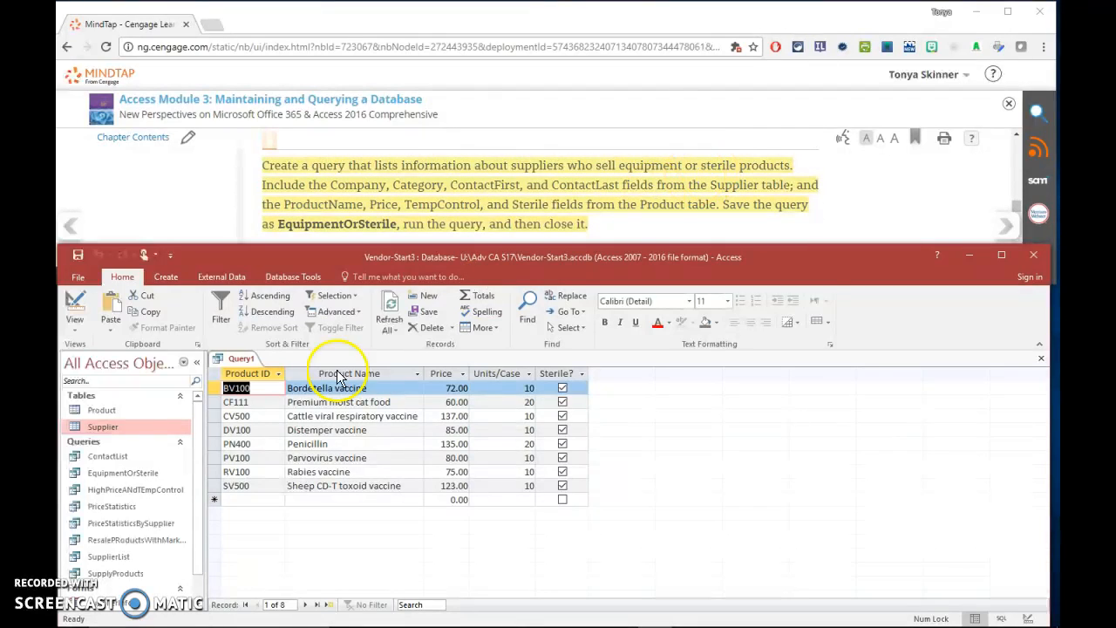
{"action": "left_click", "coordinate": [77, 303]}
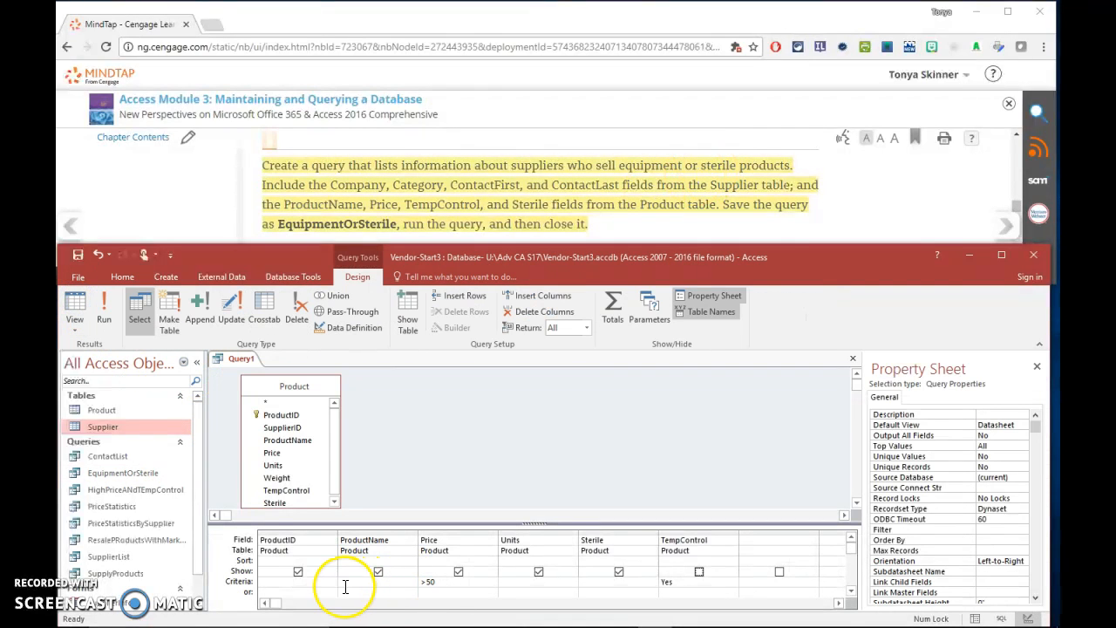
{"action": "left_click", "coordinate": [445, 581]}
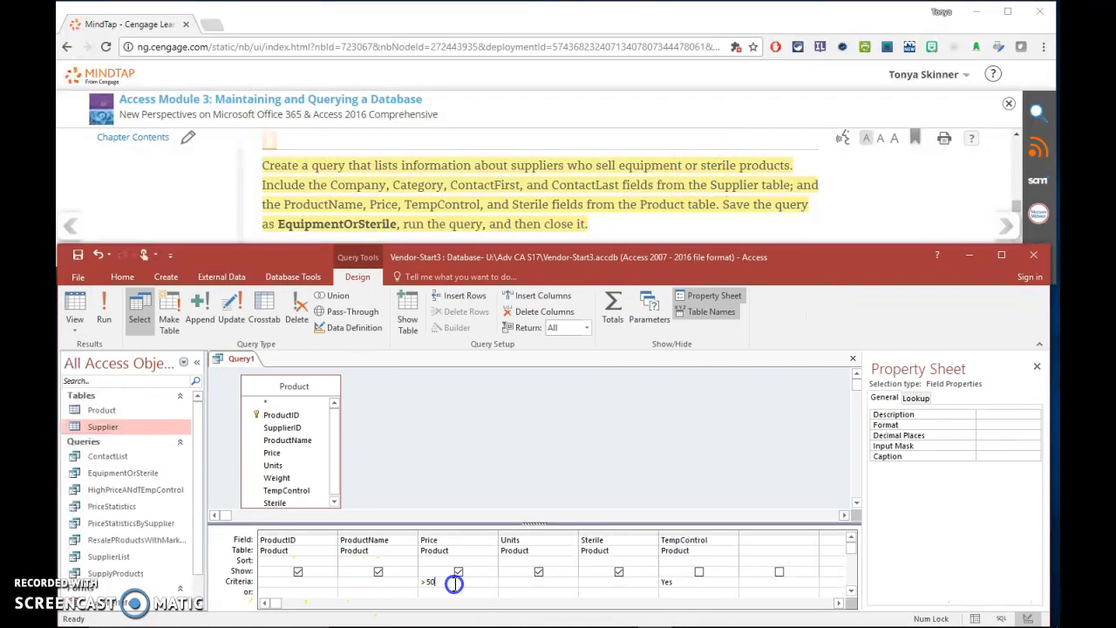
{"action": "left_click", "coordinate": [687, 582]}
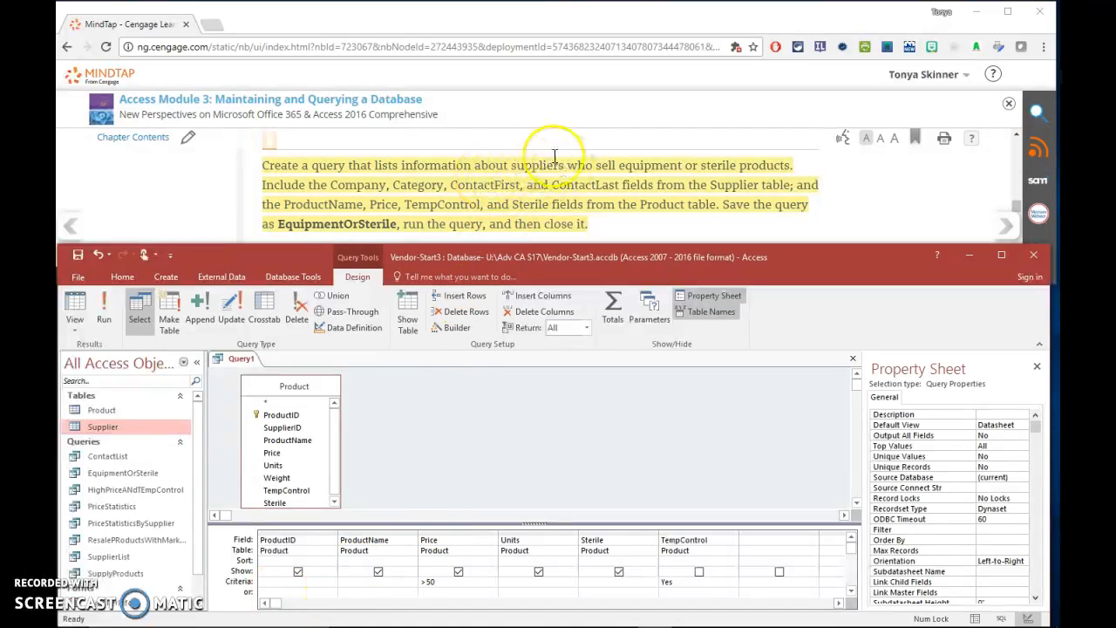
Find the ResaleProductsWithMarkup instructions and create a new query in Design view with the Supplier and Product tables
{"action": "scroll", "coordinate": [523, 166], "scroll_direction": "down", "scroll_amount": 3}
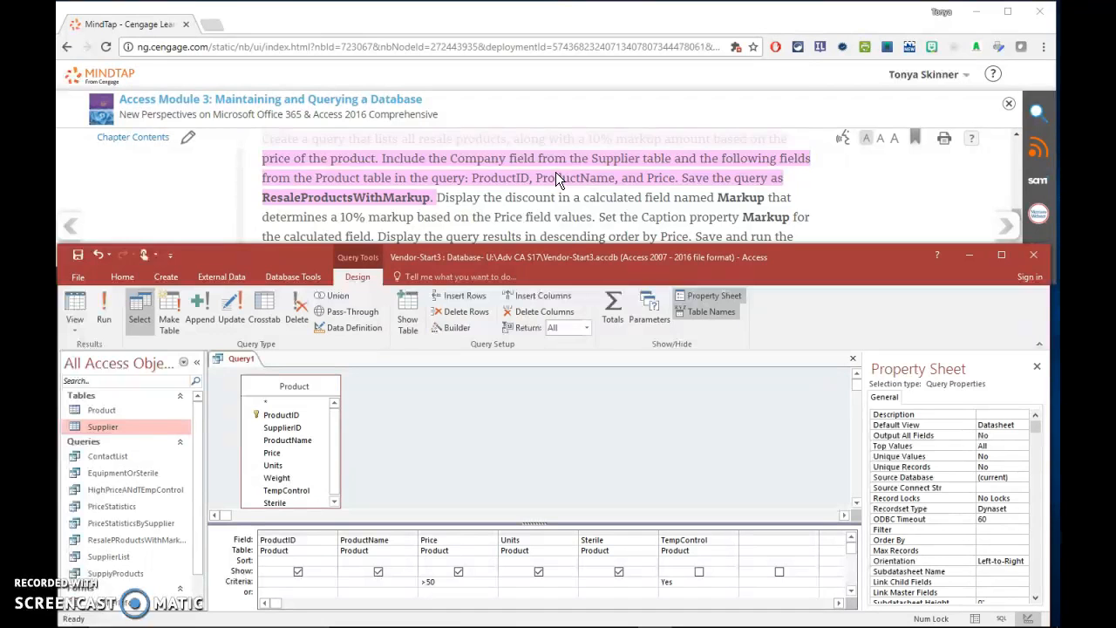
{"action": "scroll", "coordinate": [556, 172], "scroll_direction": "up", "scroll_amount": 1}
{"action": "scroll", "coordinate": [555, 172], "scroll_direction": "down", "scroll_amount": 1}
{"action": "left_click", "coordinate": [868, 207]}
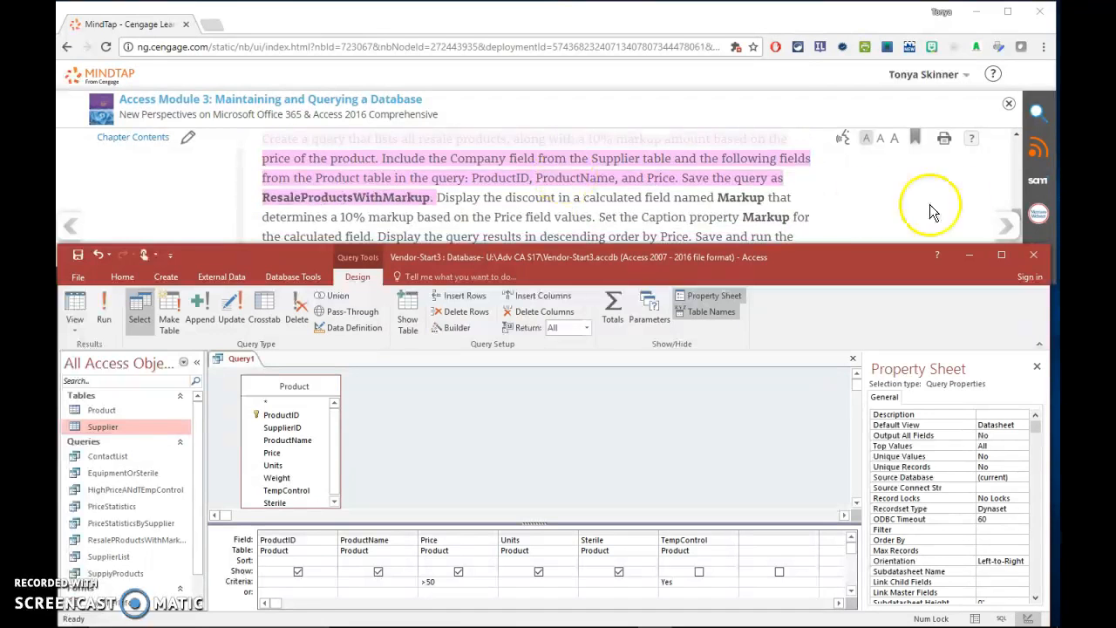
{"action": "left_click", "coordinate": [1016, 135]}
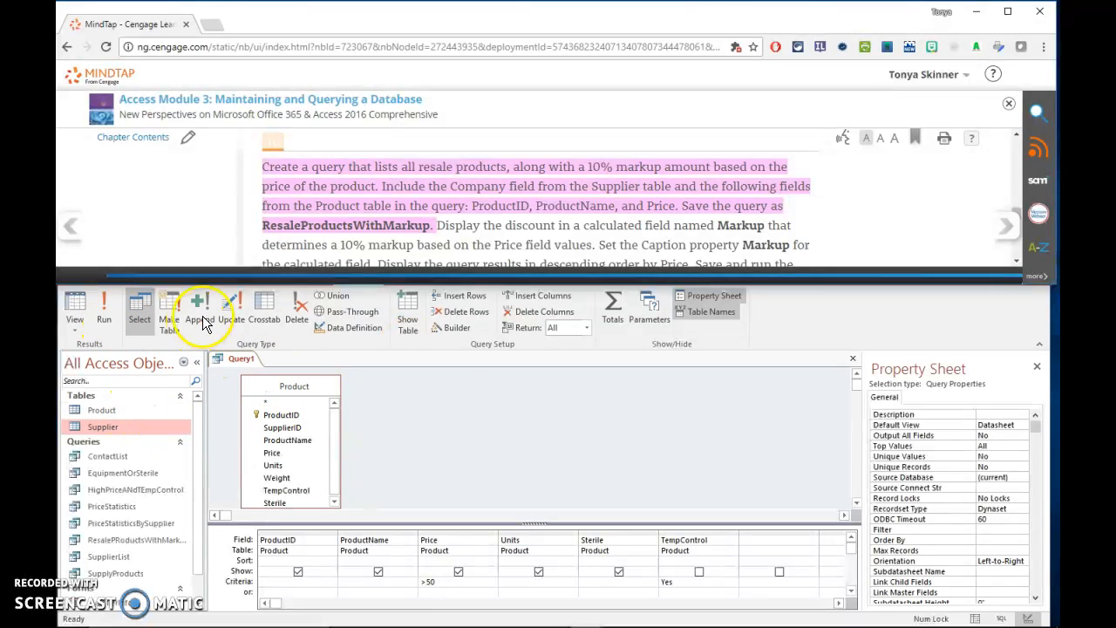
{"action": "left_click", "coordinate": [549, 406]}
{"action": "left_click", "coordinate": [166, 276]}
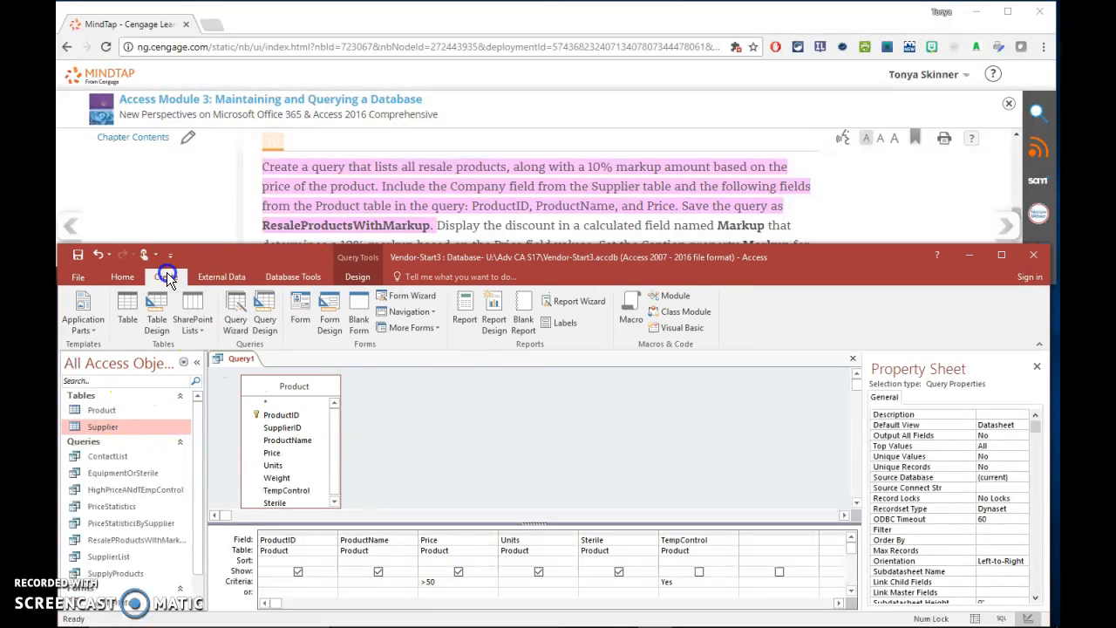
{"action": "left_click", "coordinate": [266, 327]}
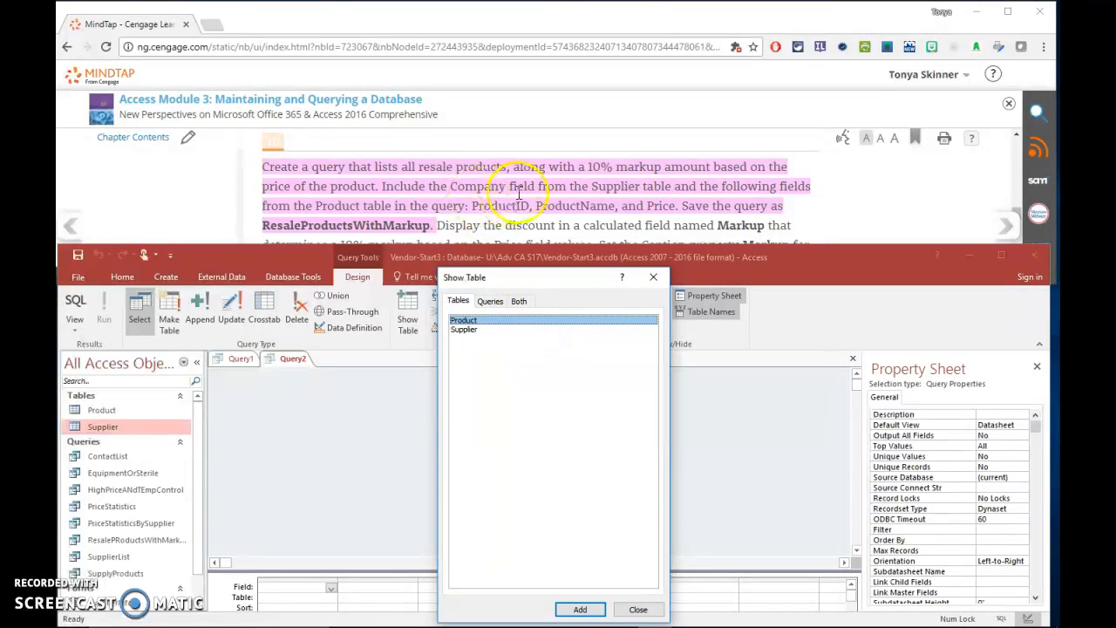
{"action": "double_click", "coordinate": [471, 331]}
{"action": "double_click", "coordinate": [463, 320]}
{"action": "left_click", "coordinate": [637, 609]}
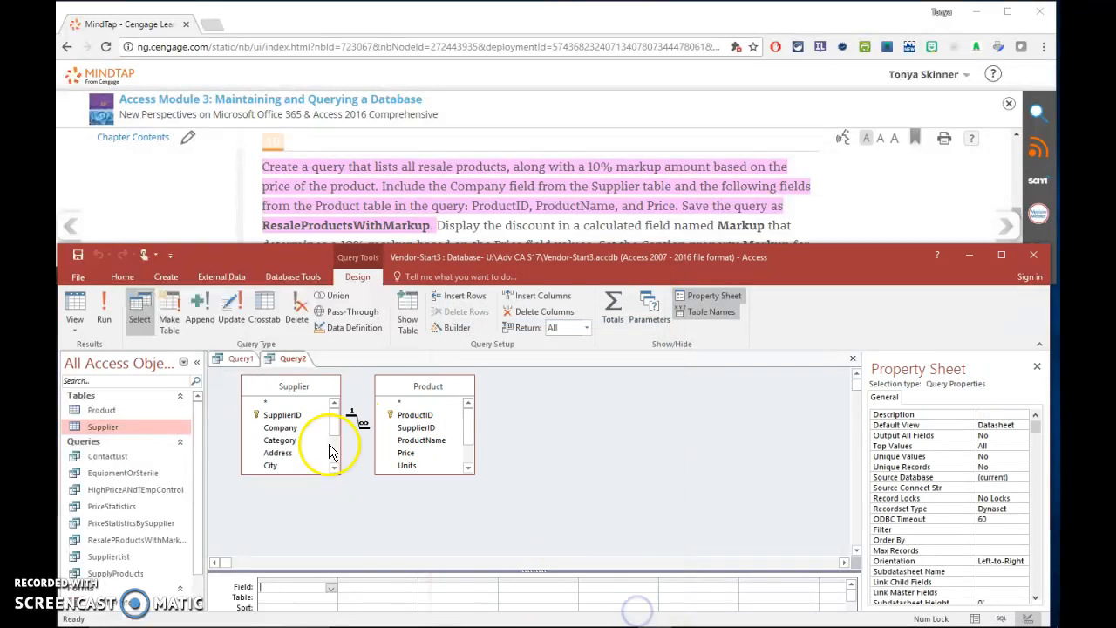
Add Company from the Supplier table and ProductID, ProductName and Price from the Product table to the query
{"action": "double_click", "coordinate": [286, 428]}
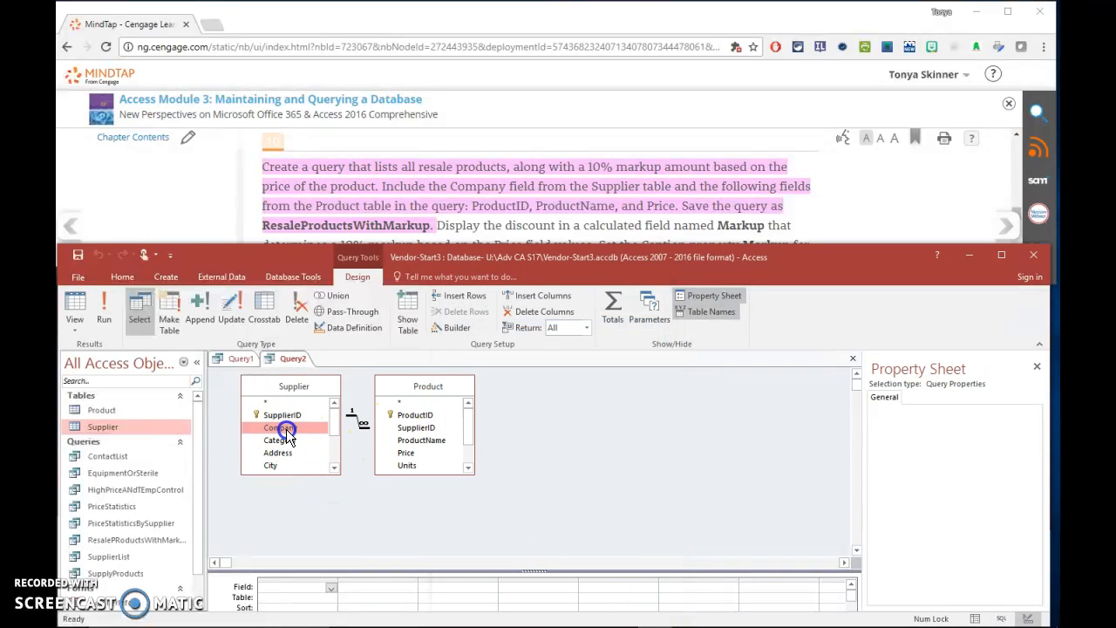
{"action": "double_click", "coordinate": [415, 415]}
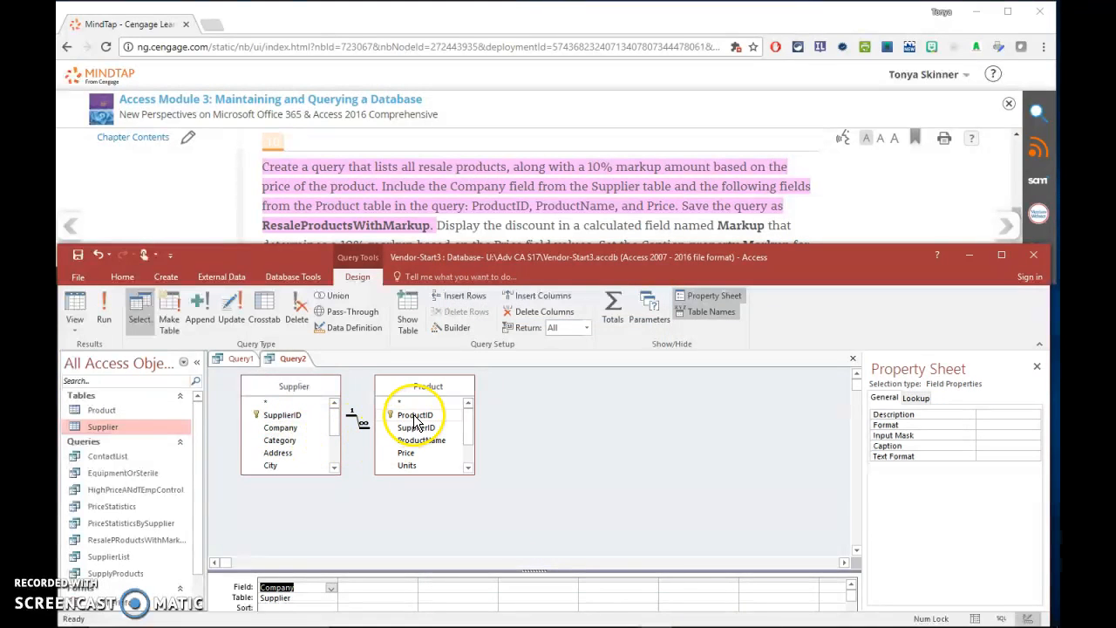
{"action": "double_click", "coordinate": [422, 441]}
{"action": "double_click", "coordinate": [408, 453]}
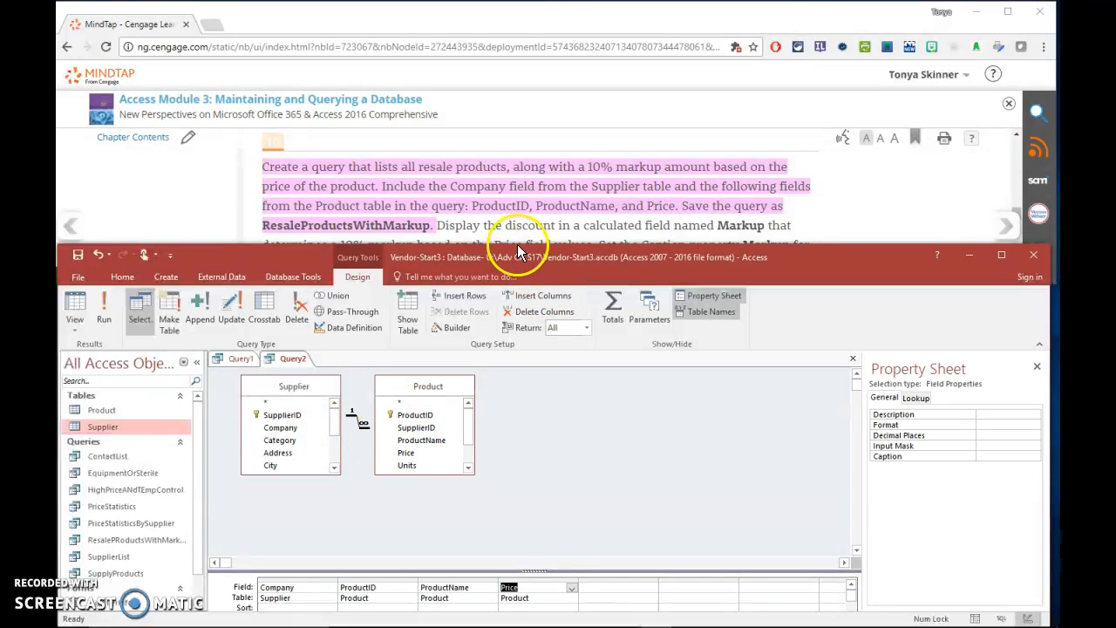
Add the calculated field Markup:[Price]*.10 after Price and run the query to check it before returning to Design view
{"action": "scroll", "coordinate": [602, 208], "scroll_direction": "down", "scroll_amount": 2}
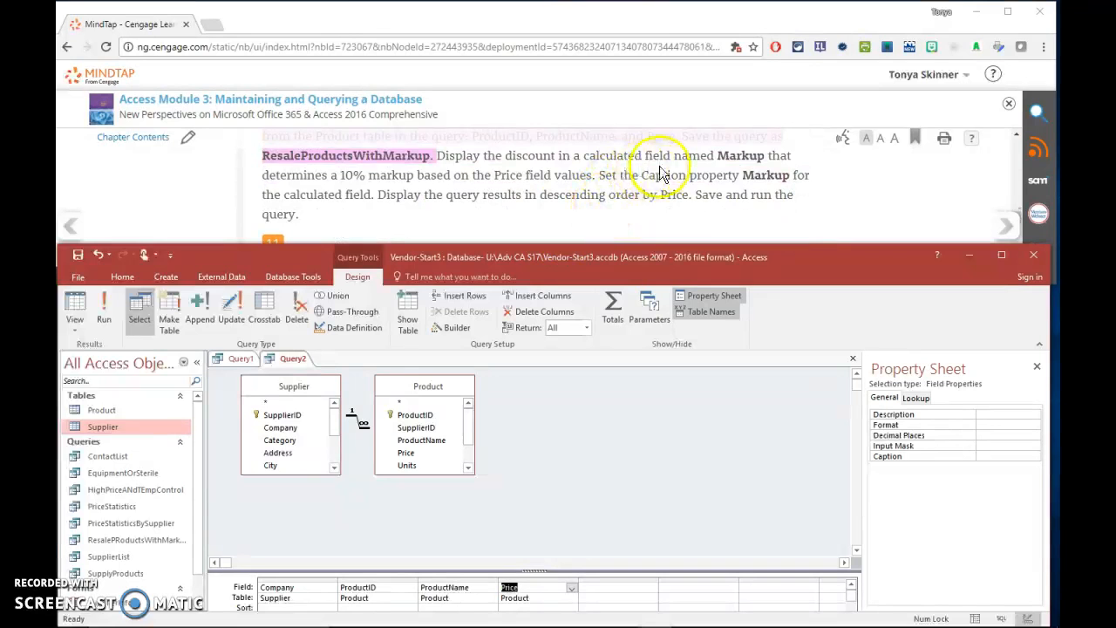
{"action": "left_click", "coordinate": [453, 515]}
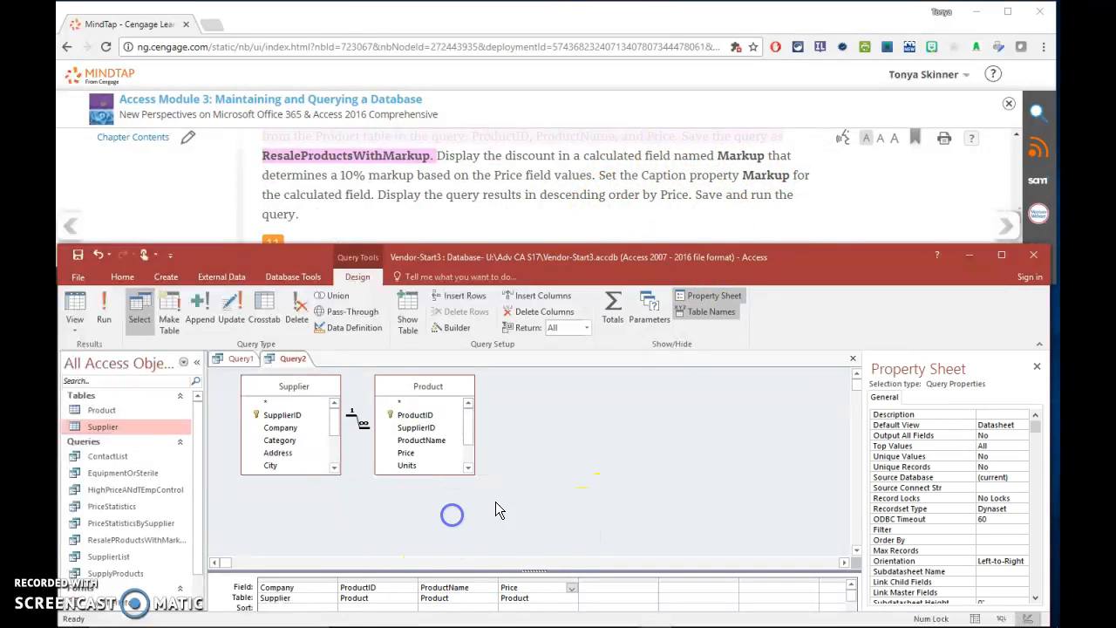
{"action": "left_click_drag", "start_coordinate": [523, 568], "coordinate": [529, 506]}
{"action": "left_click", "coordinate": [612, 525]}
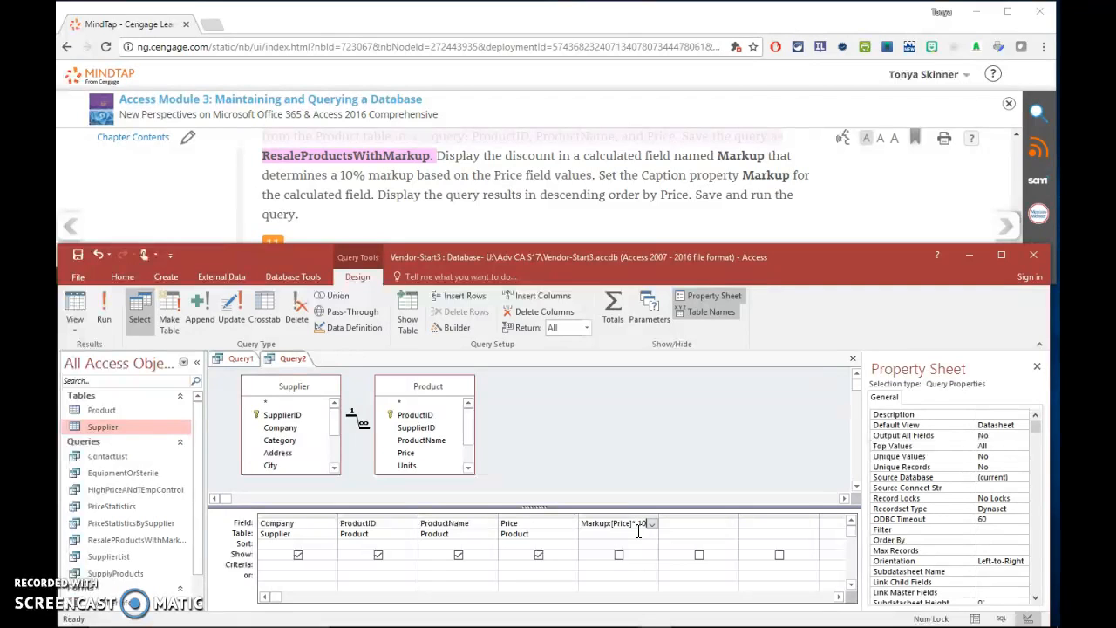
{"action": "left_click", "coordinate": [645, 529]}
{"action": "left_click", "coordinate": [98, 310]}
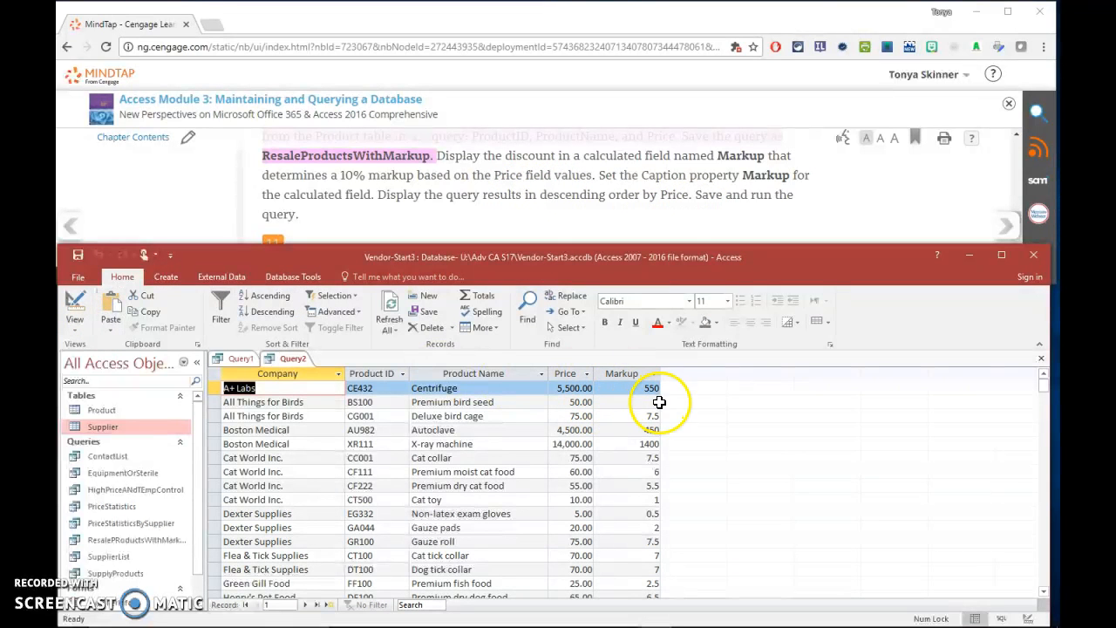
{"action": "left_click", "coordinate": [75, 309]}
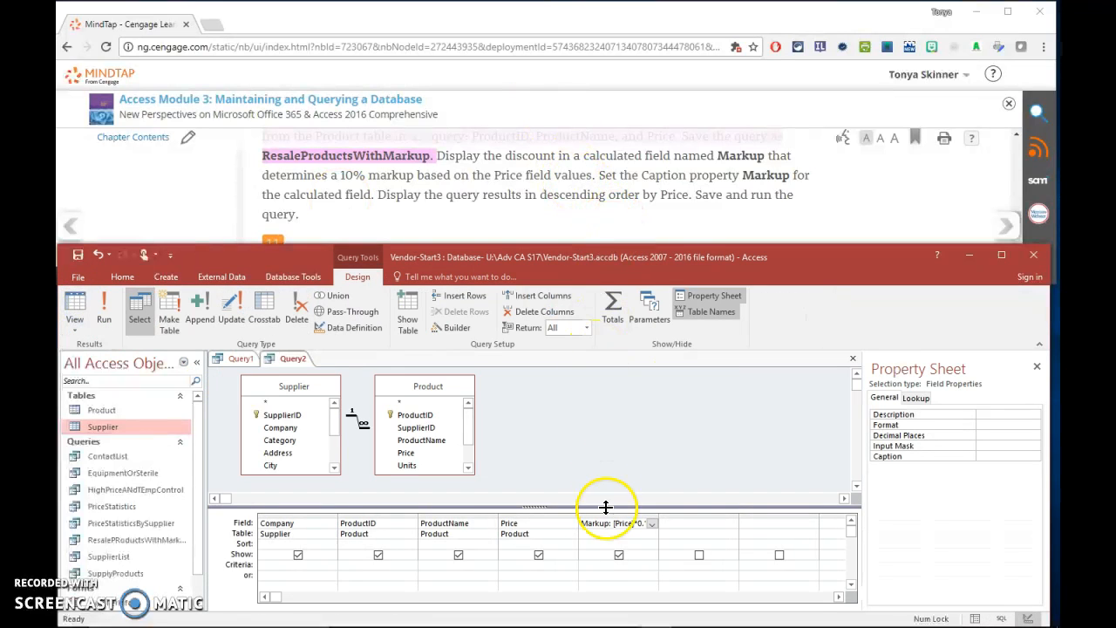
Set the Caption property of the calculated Markup field to Markup
{"action": "left_click", "coordinate": [601, 535]}
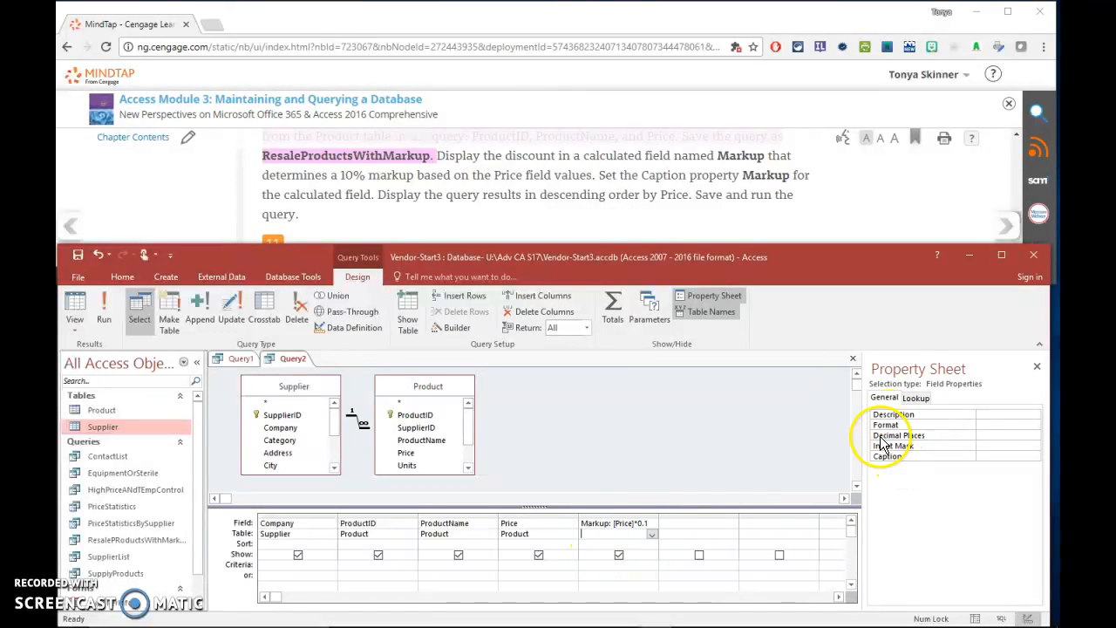
{"action": "left_click", "coordinate": [713, 298]}
{"action": "left_click", "coordinate": [710, 297]}
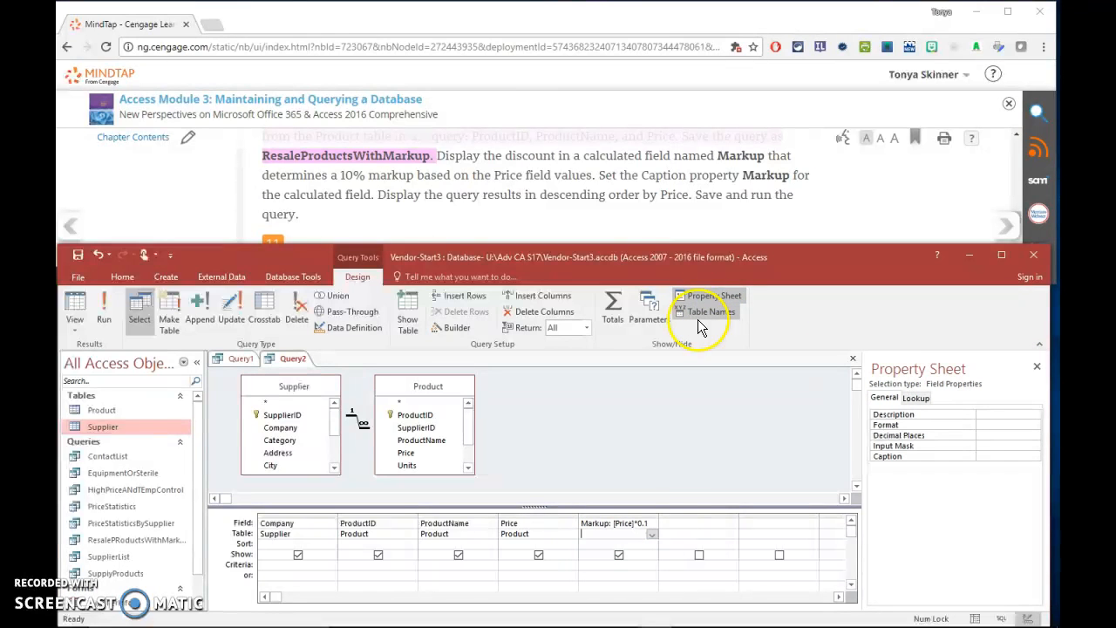
{"action": "left_click", "coordinate": [602, 545]}
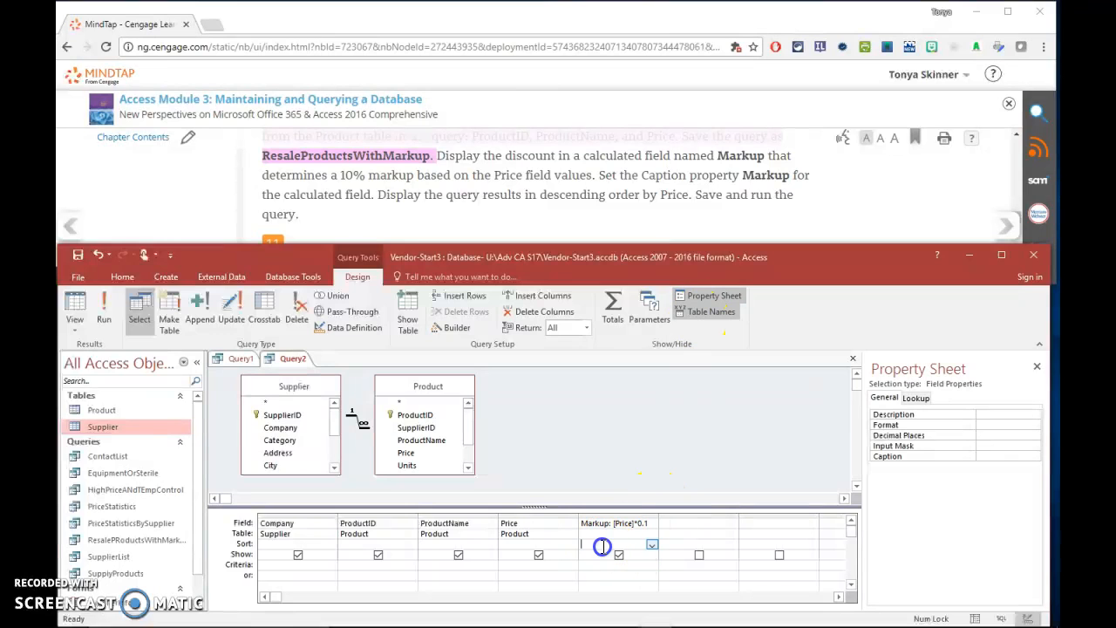
{"action": "left_click", "coordinate": [993, 456]}
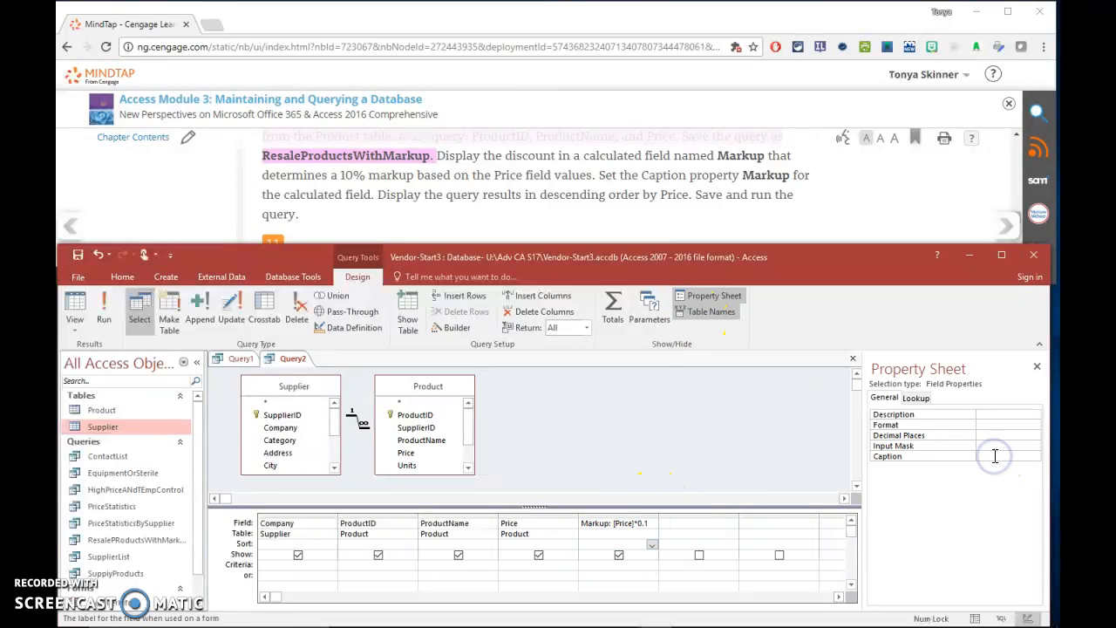
Set the Markup field's format to Standard with 2 decimal places
{"action": "left_click", "coordinate": [985, 425]}
{"action": "left_click", "coordinate": [1033, 424]}
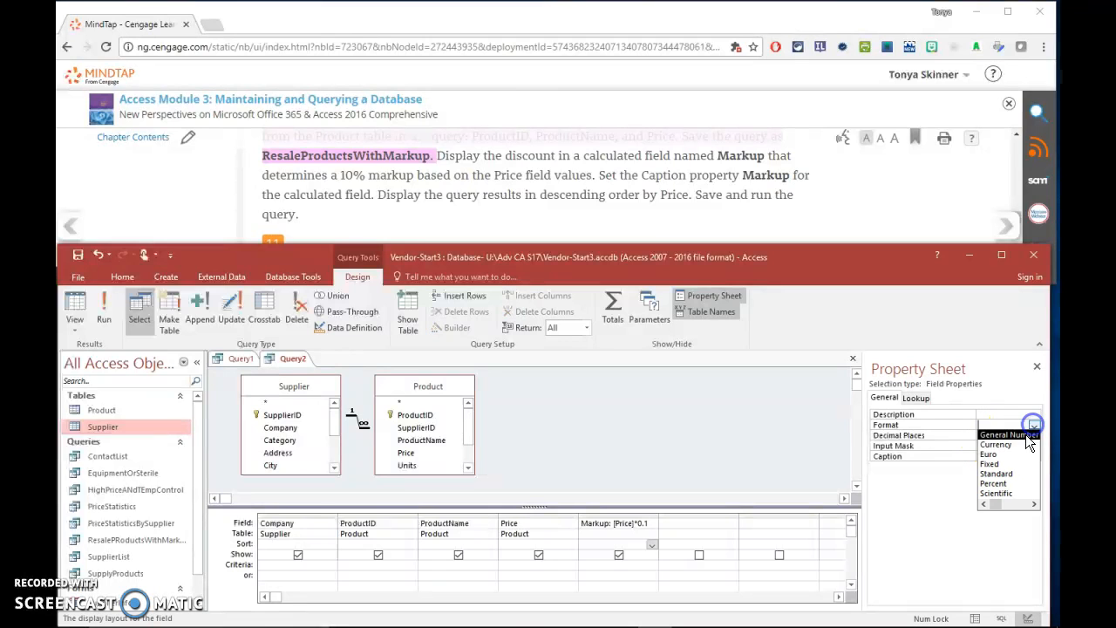
{"action": "left_click", "coordinate": [1011, 473]}
{"action": "left_click", "coordinate": [1004, 435]}
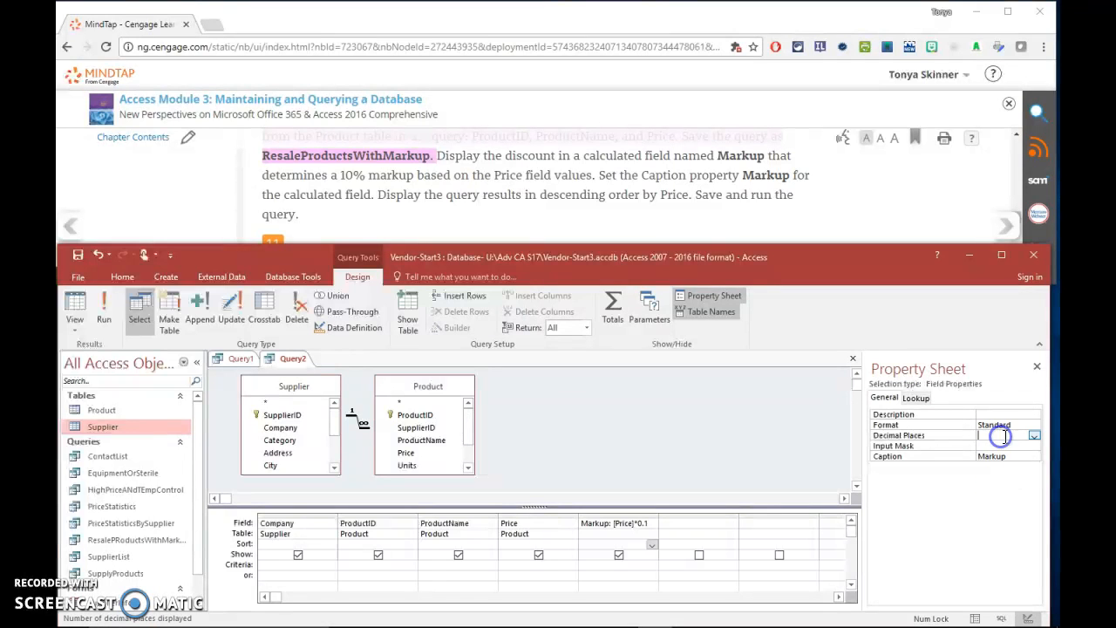
{"action": "left_click", "coordinate": [1032, 436]}
{"action": "left_click", "coordinate": [992, 475]}
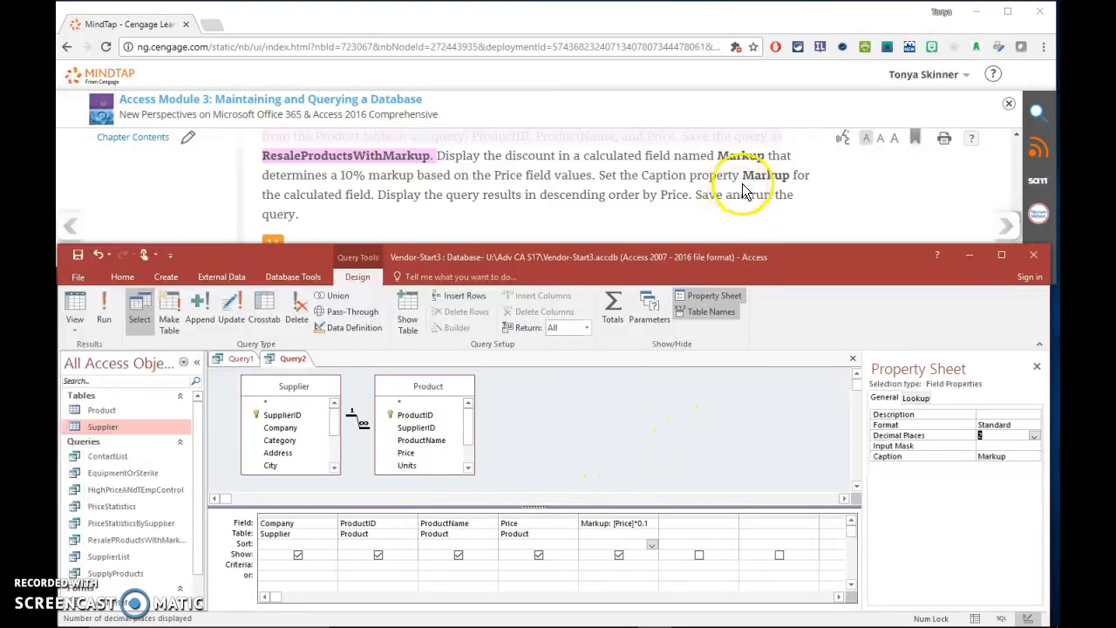
Read the Markup format and PriceStatistics instructions, and open the Supplier table to examine its fields
{"action": "scroll", "coordinate": [746, 190], "scroll_direction": "down", "scroll_amount": 2}
{"action": "scroll", "coordinate": [745, 190], "scroll_direction": "down", "scroll_amount": 1}
{"action": "scroll", "coordinate": [746, 190], "scroll_direction": "up", "scroll_amount": 1}
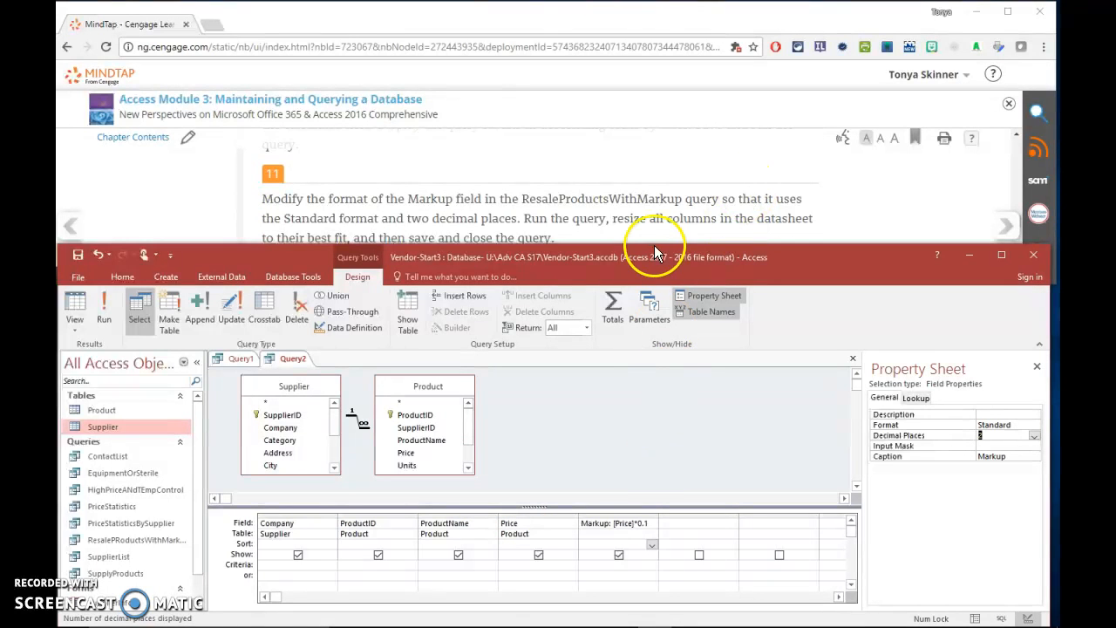
{"action": "scroll", "coordinate": [655, 228], "scroll_direction": "down", "scroll_amount": 3}
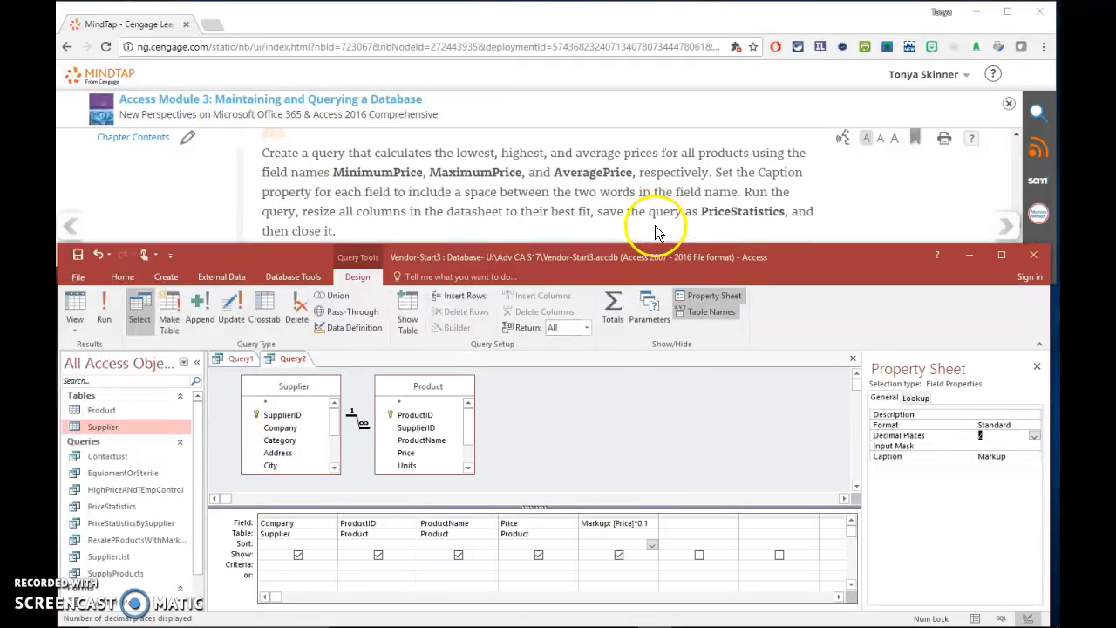
{"action": "double_click", "coordinate": [101, 427]}
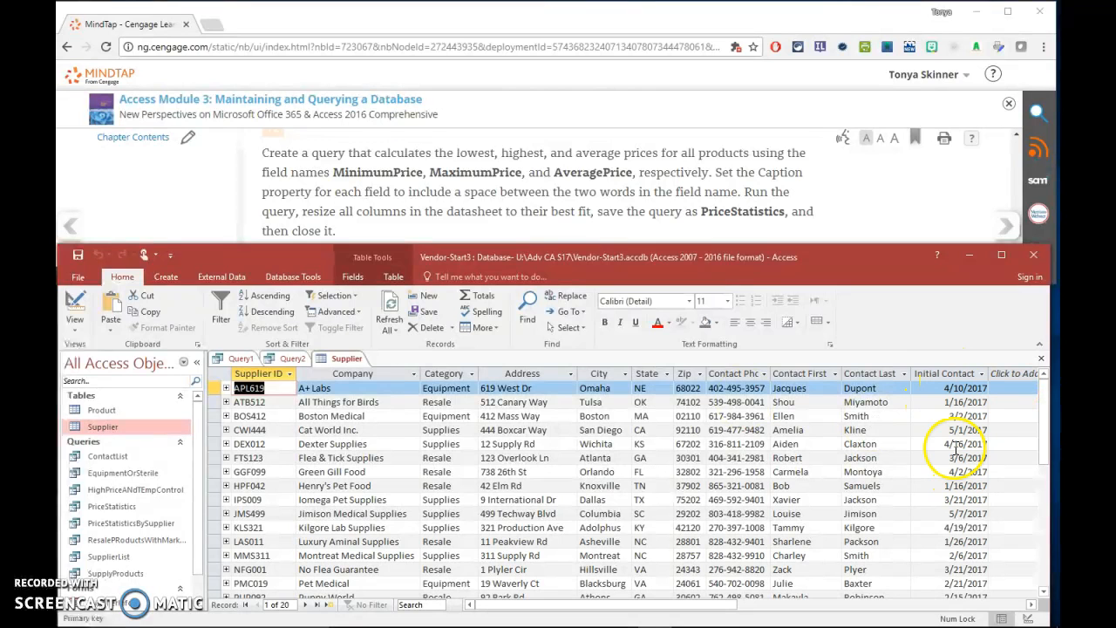
{"action": "right_click", "coordinate": [357, 359]}
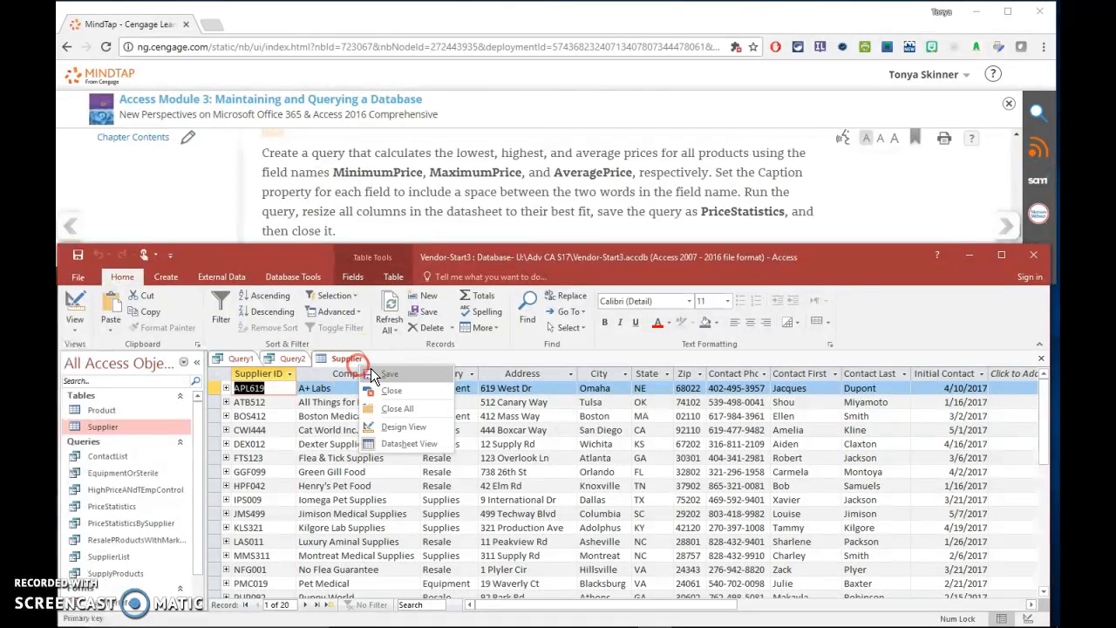